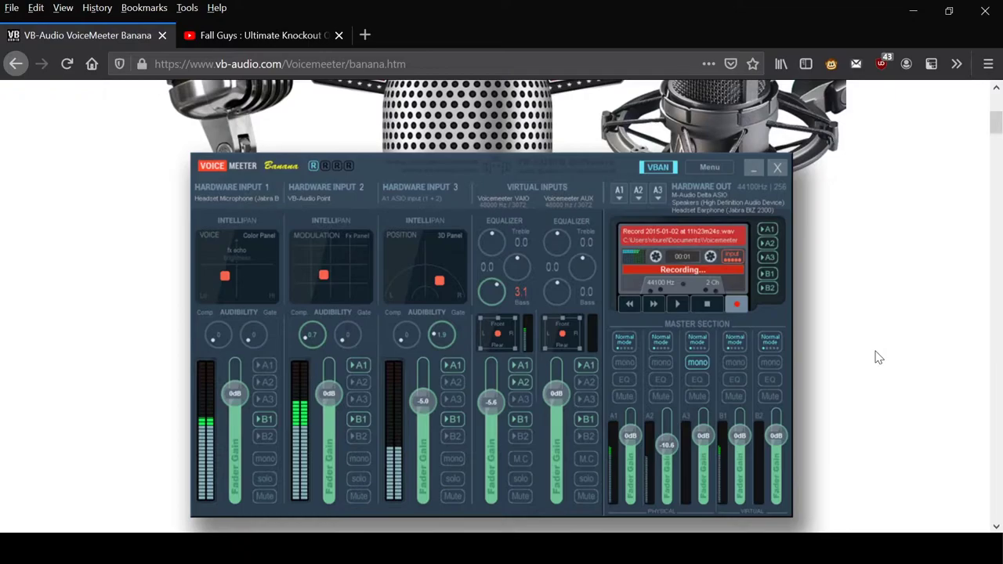
- Look over the Banana download section, then go to the VB-CABLE Virtual Audio Cable page
scroll(846, 345, "up", 5)
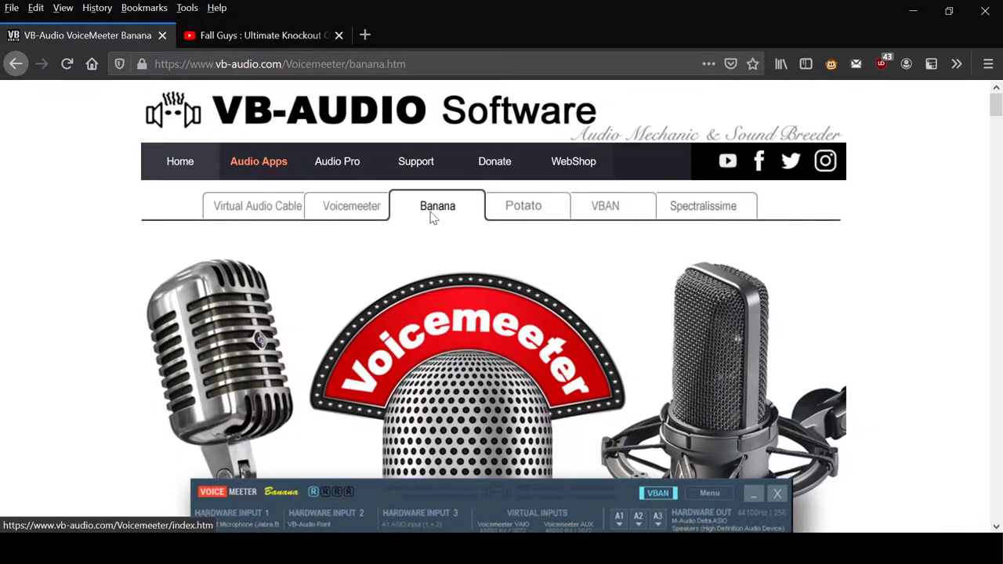
scroll(430, 214, "down", 10)
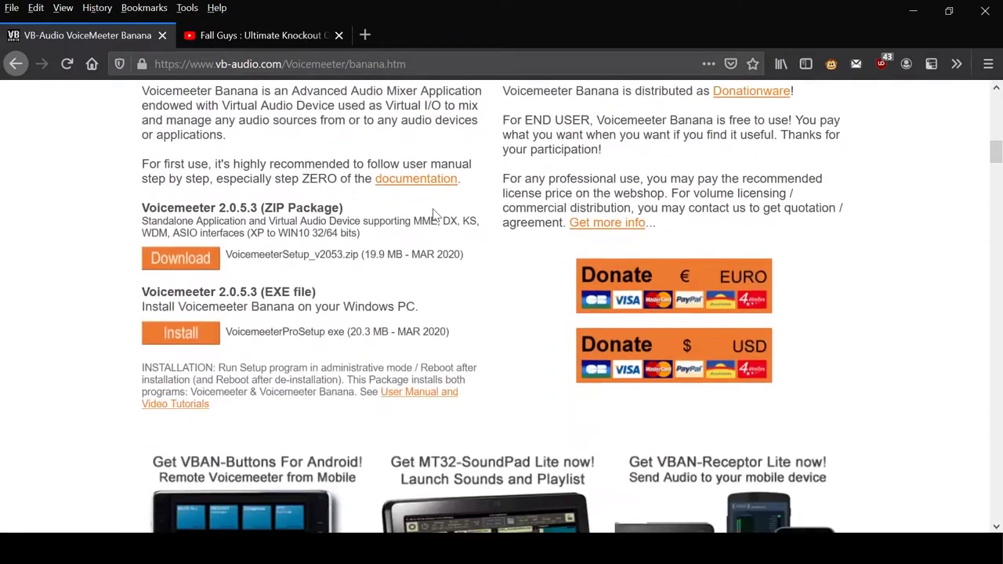
scroll(436, 217, "down", 1)
scroll(434, 218, "up", 2)
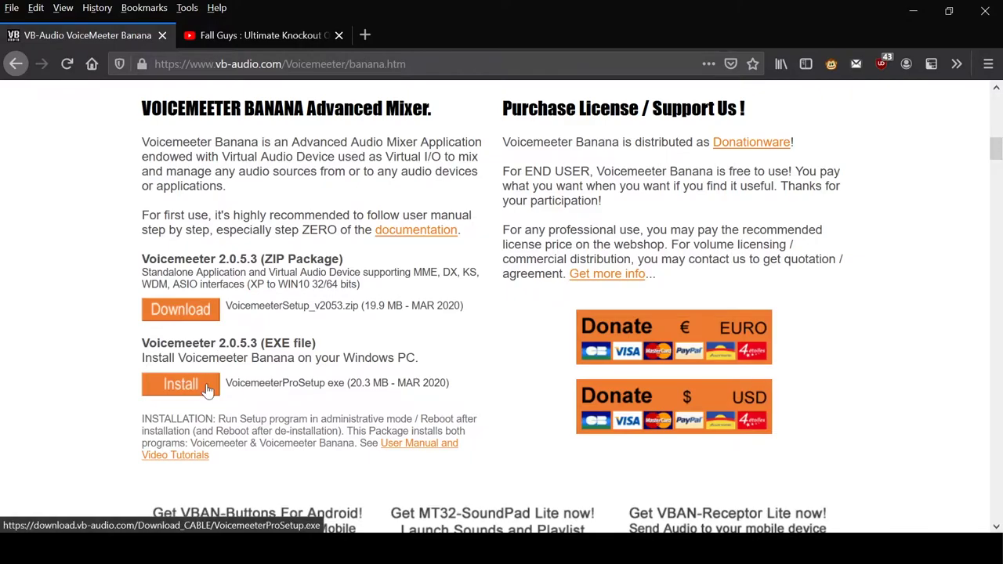
scroll(202, 386, "up", 10)
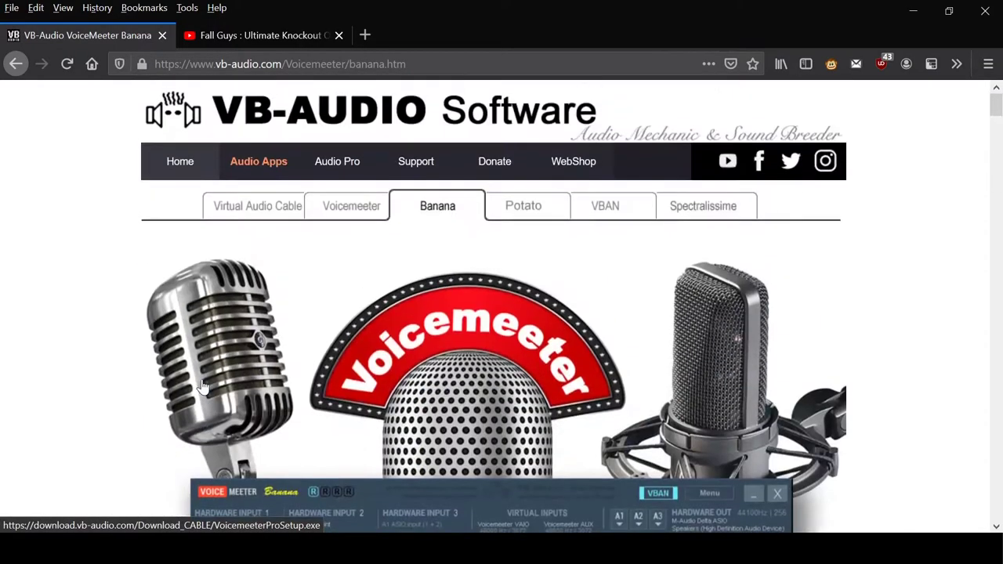
left_click(256, 225)
scroll(270, 253, "down", 4)
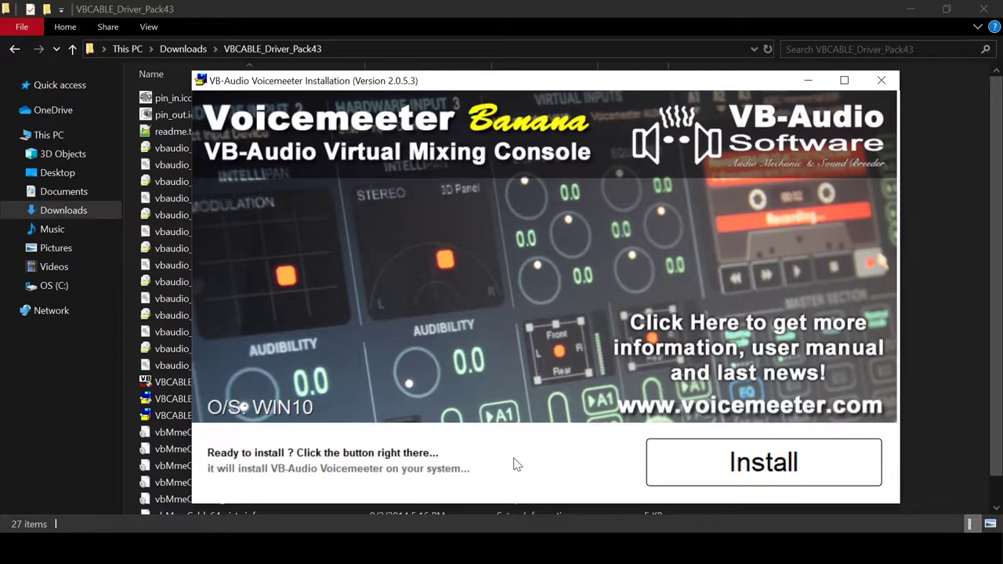
- Start the Voicemeeter Banana installation from the installer window
left_click(706, 470)
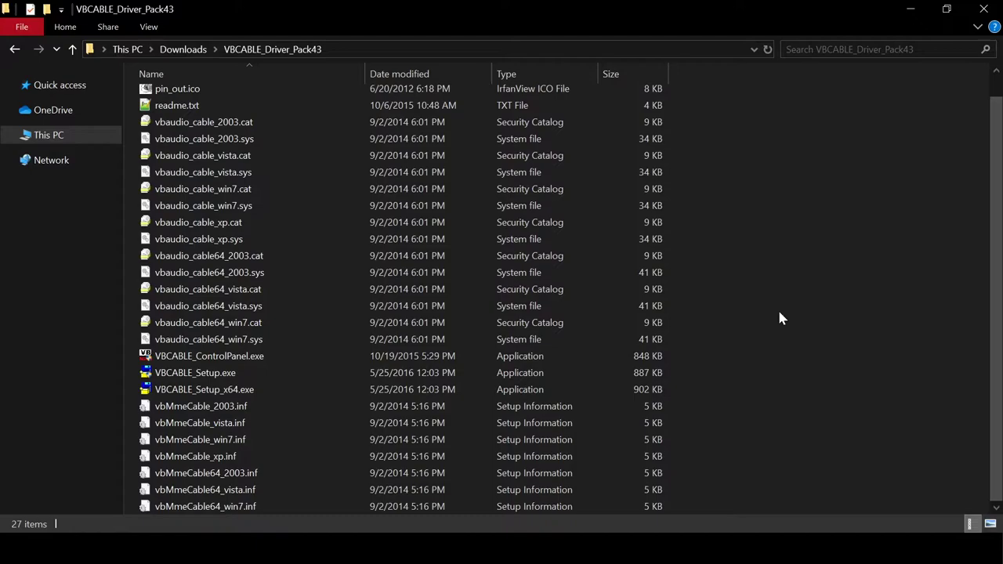
double_click(225, 392)
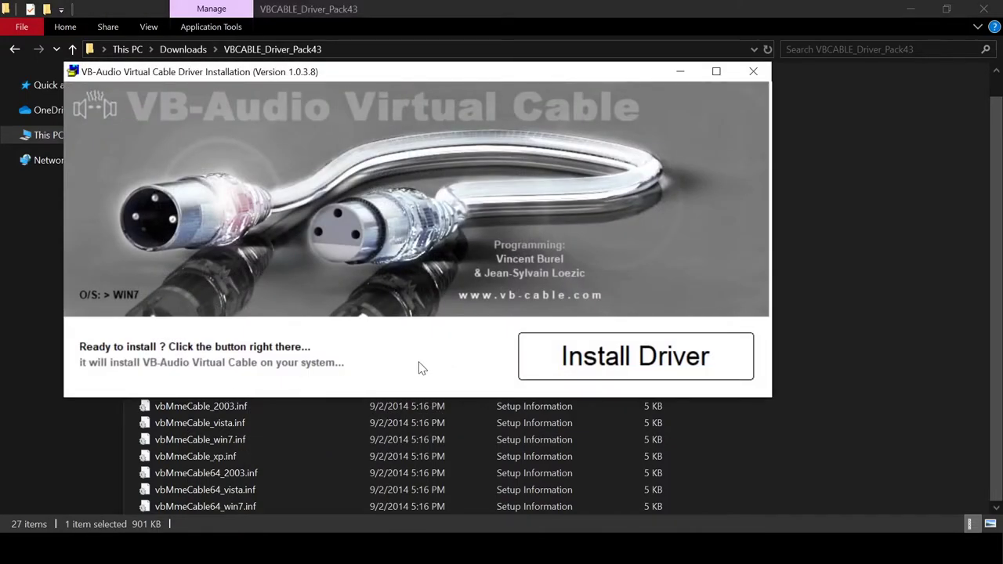
left_click(546, 352)
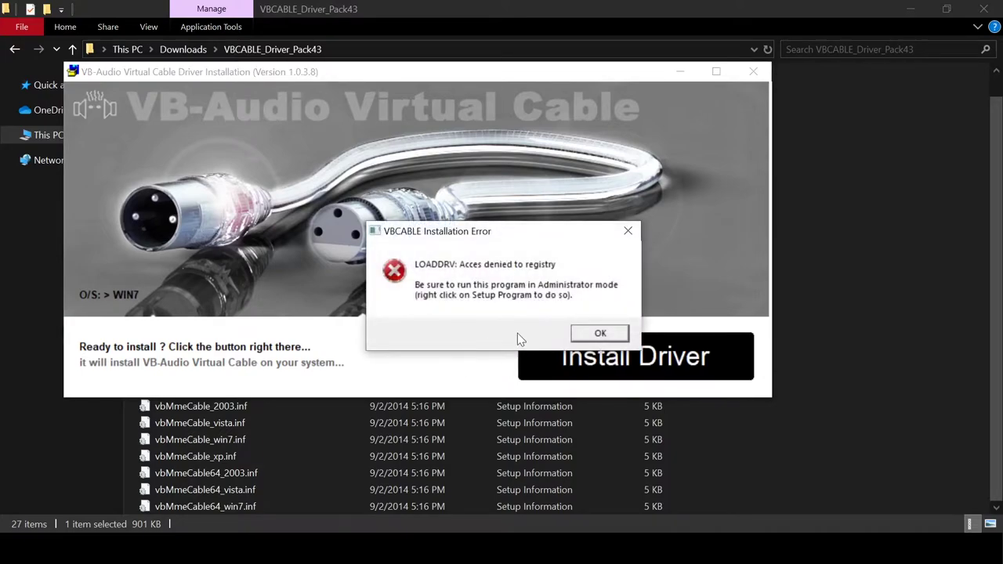
left_click(597, 334)
left_click(744, 71)
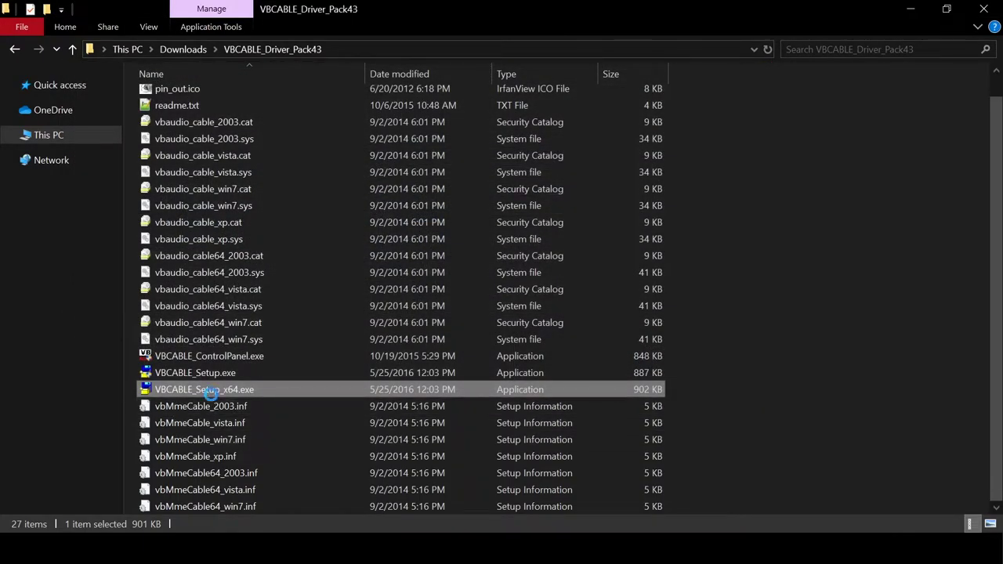
- Run VBCABLE_Setup_x64.exe as administrator and confirm the successful driver installation
right_click(213, 397)
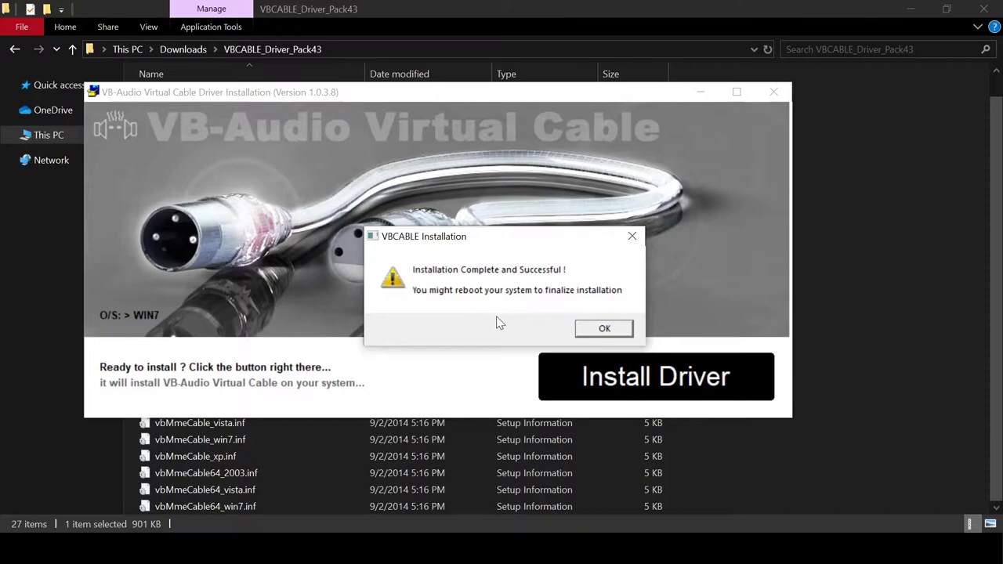
left_click(604, 329)
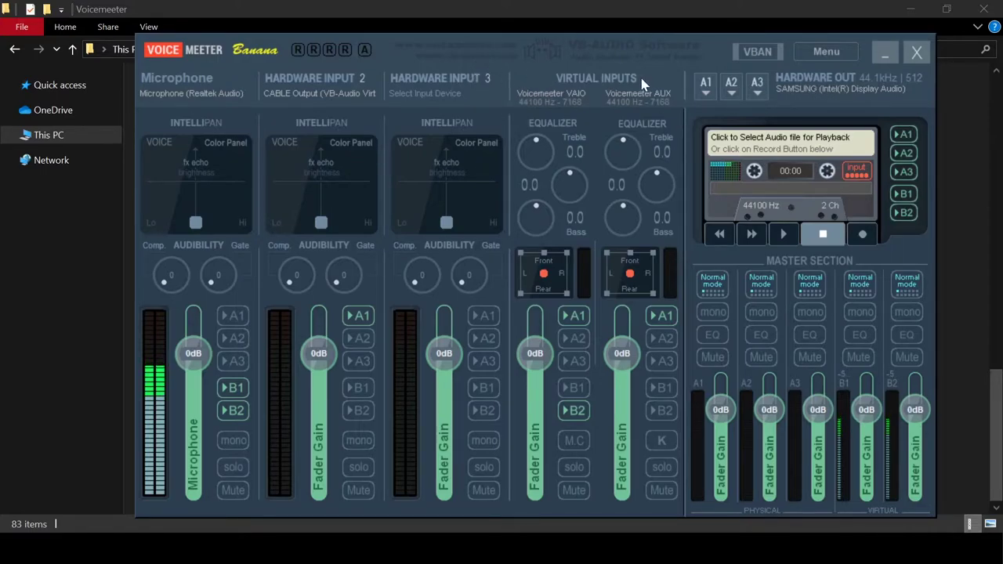
left_click(705, 91)
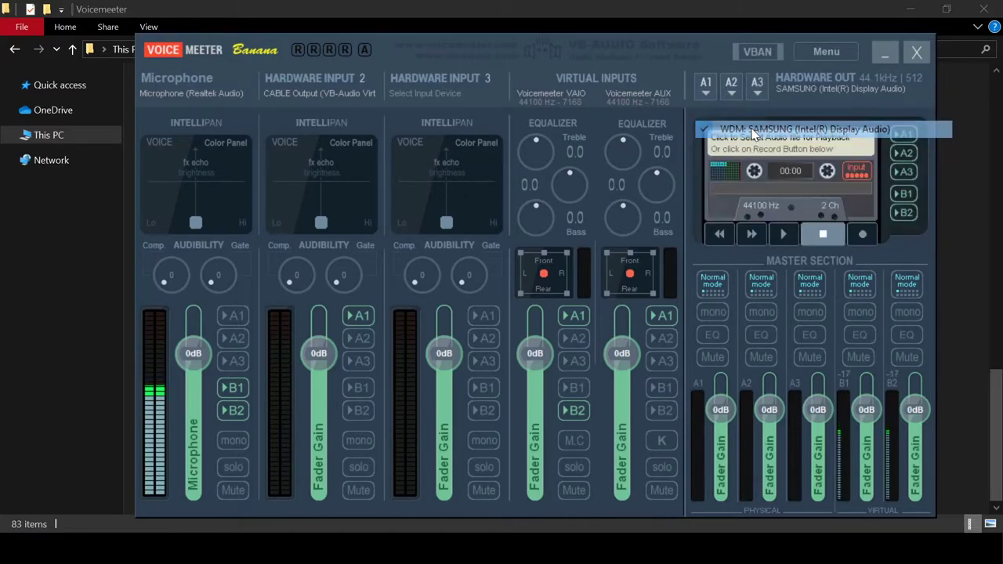
left_click(752, 130)
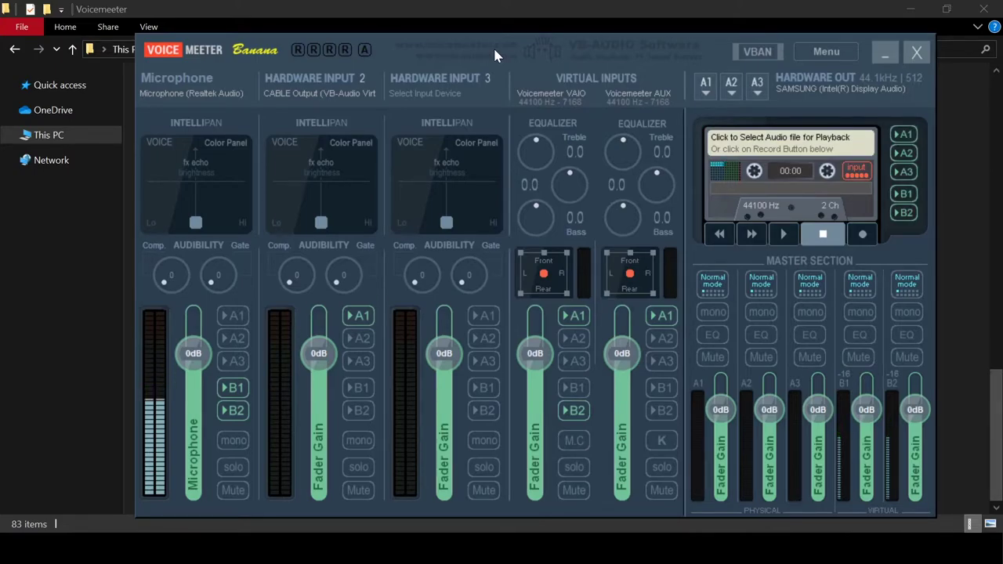
left_click(704, 87)
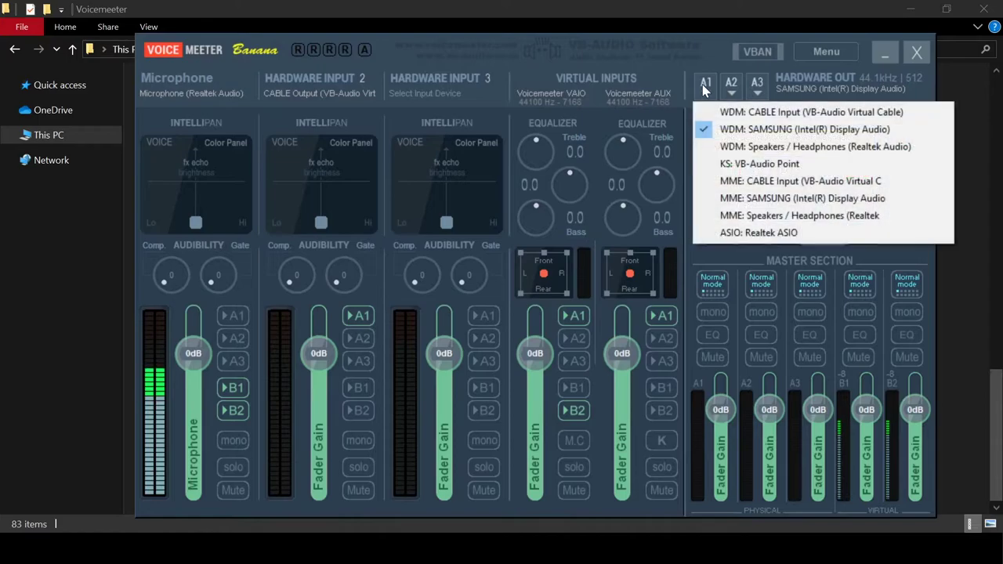
left_click(464, 50)
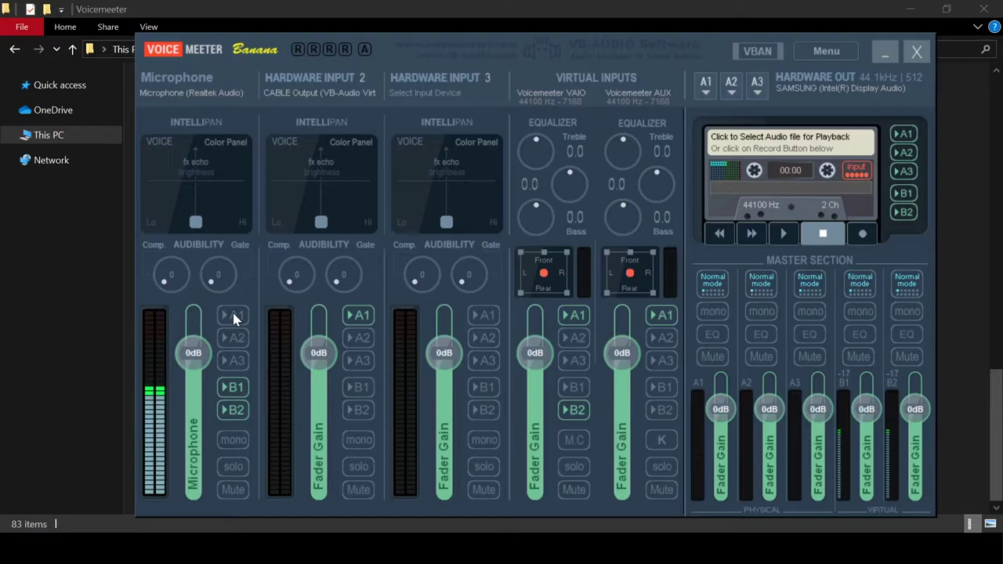
left_click(234, 409)
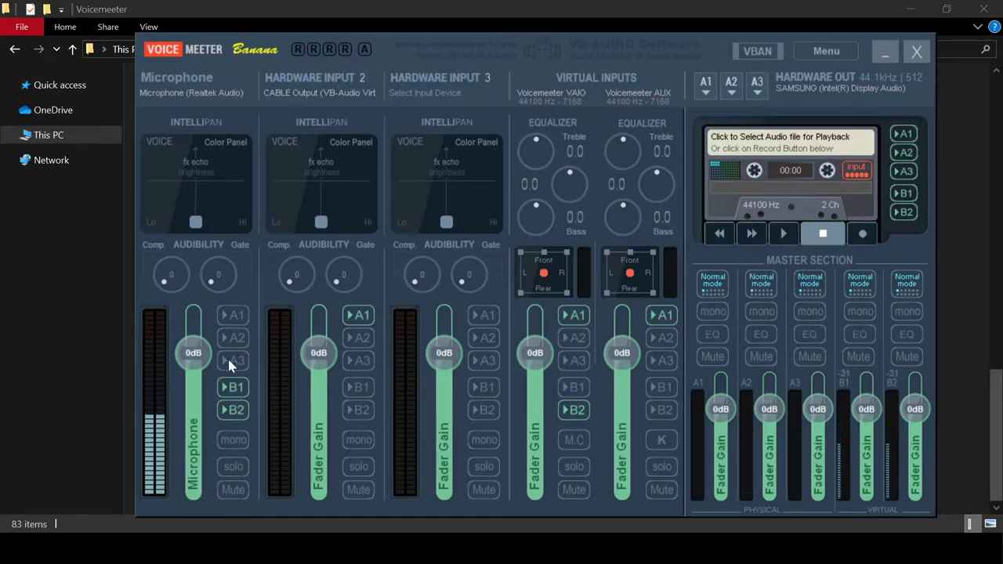
- Keep WDM: Microphone (Realtek Audio) as the first hardware input's device
left_click(178, 91)
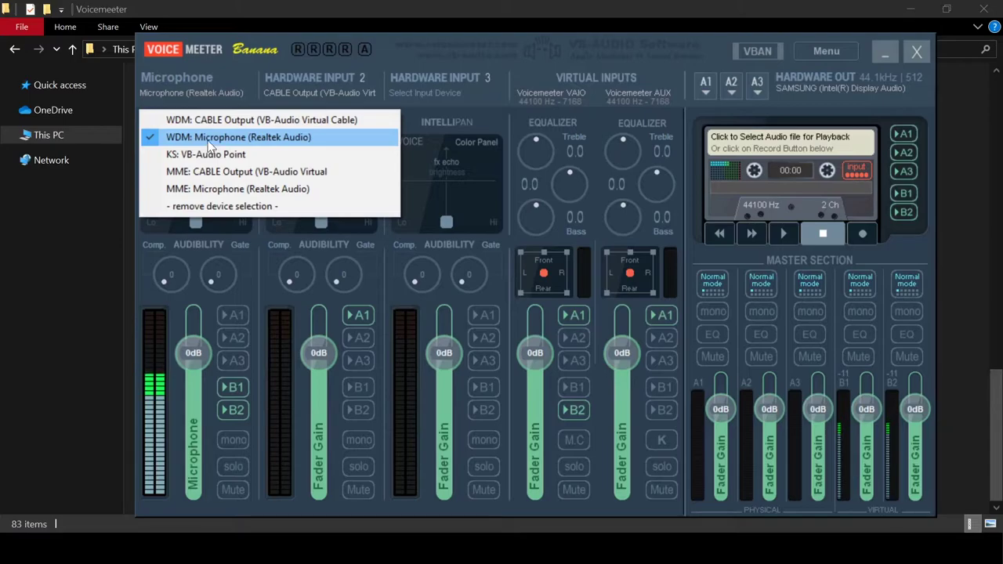
left_click(402, 57)
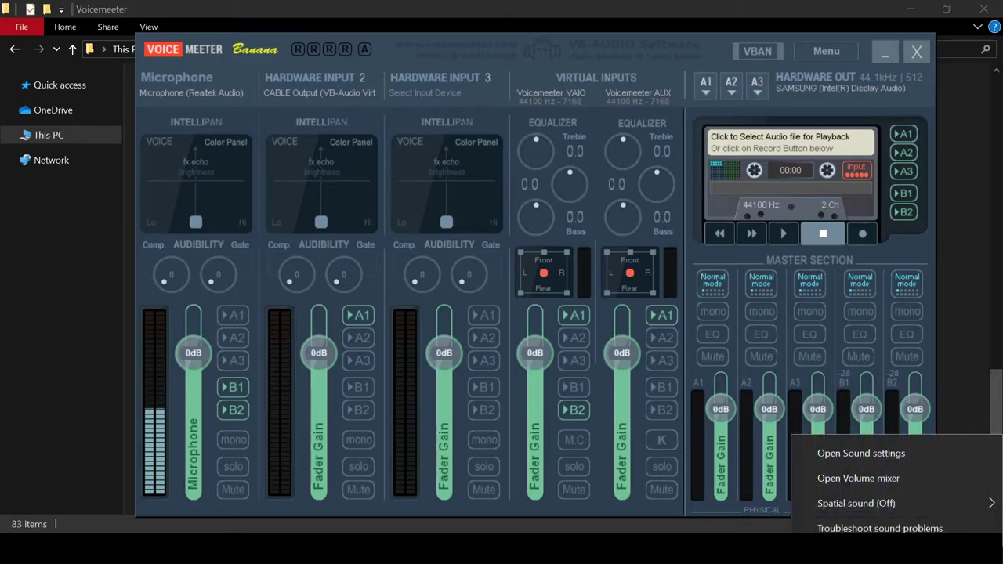
- Open the classic Sound control panel from sound settings and select CABLE Input playback
left_click(862, 459)
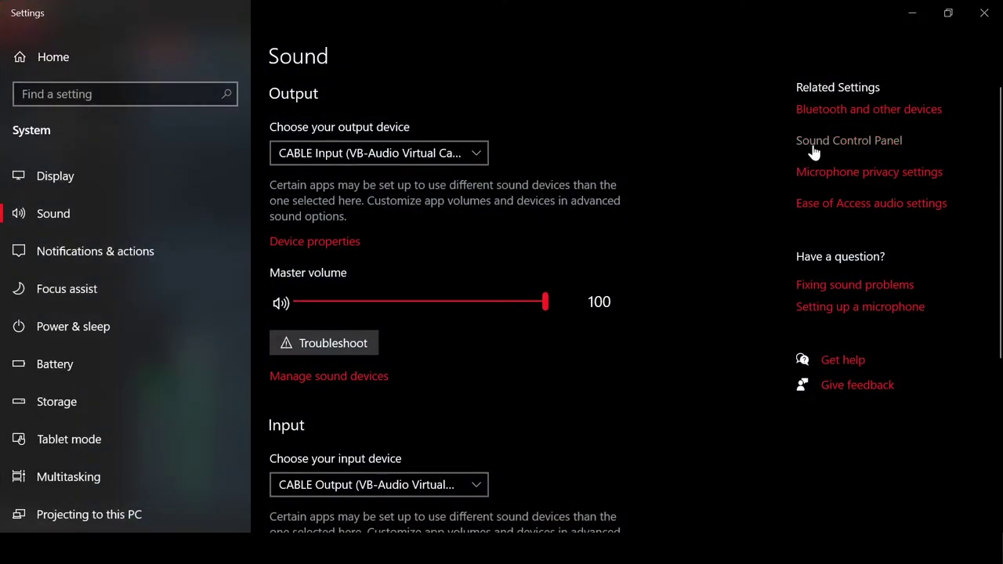
left_click(813, 145)
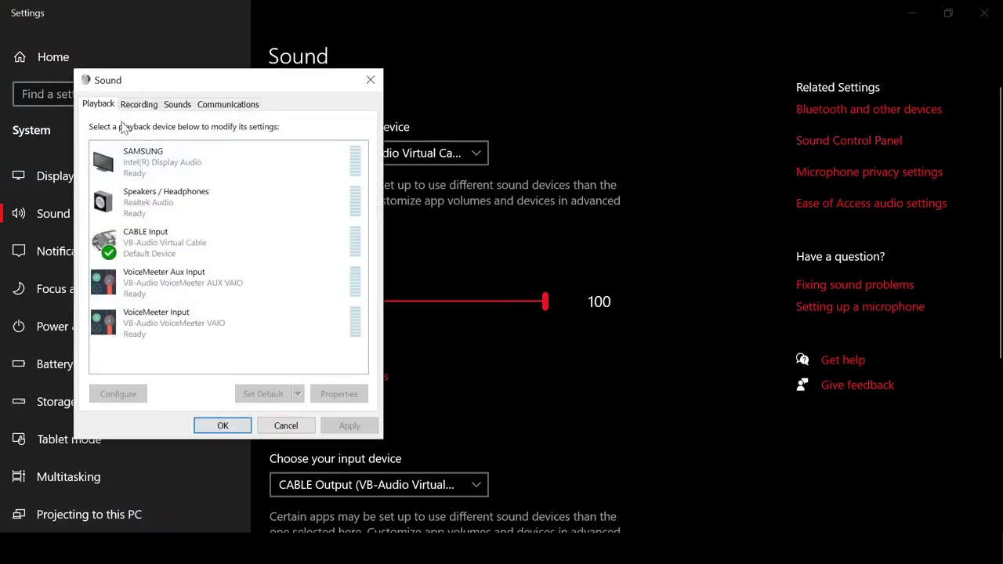
left_click(169, 248)
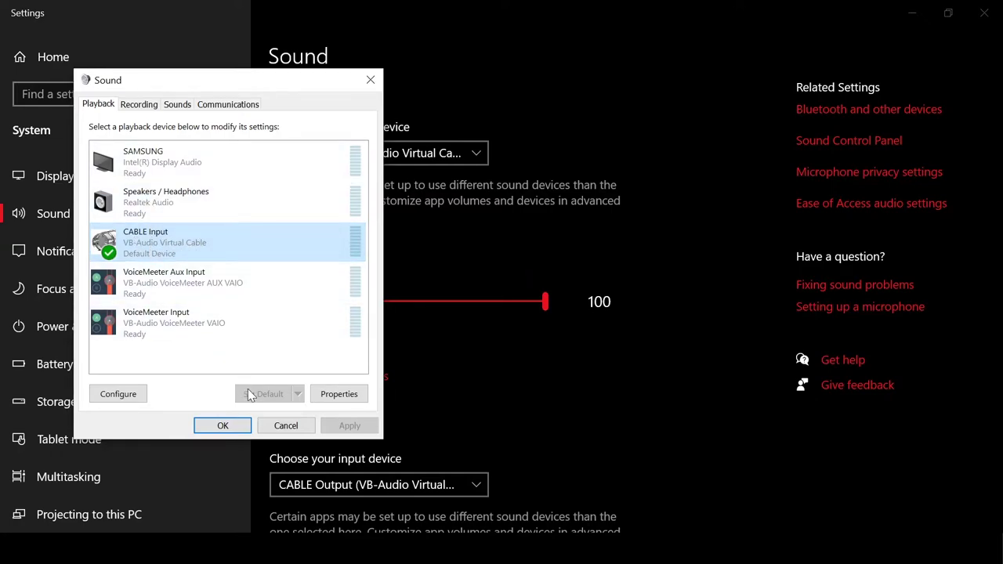
- Make VoiceMeeter Aux Output the default recording device and close with OK
left_click(141, 105)
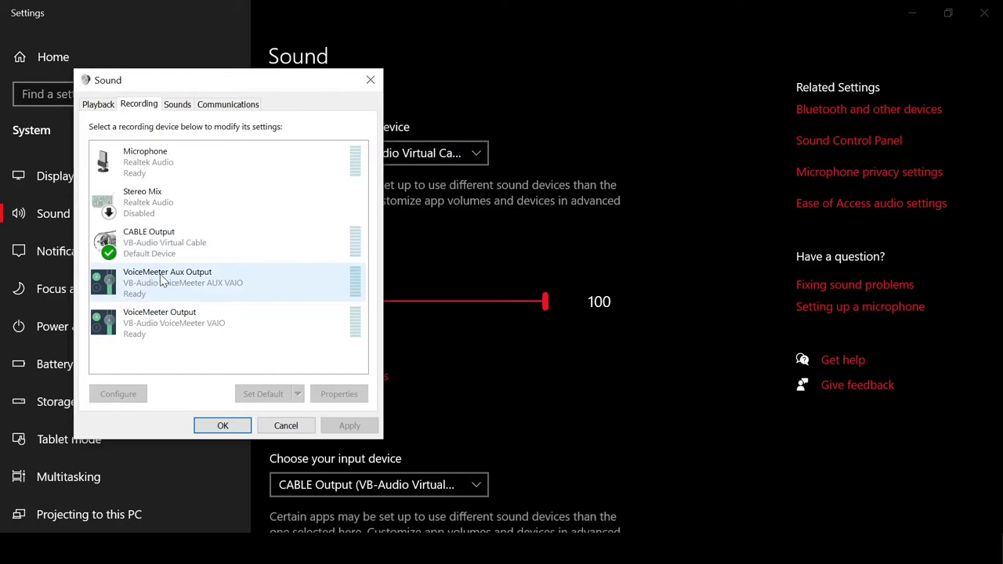
left_click(162, 280)
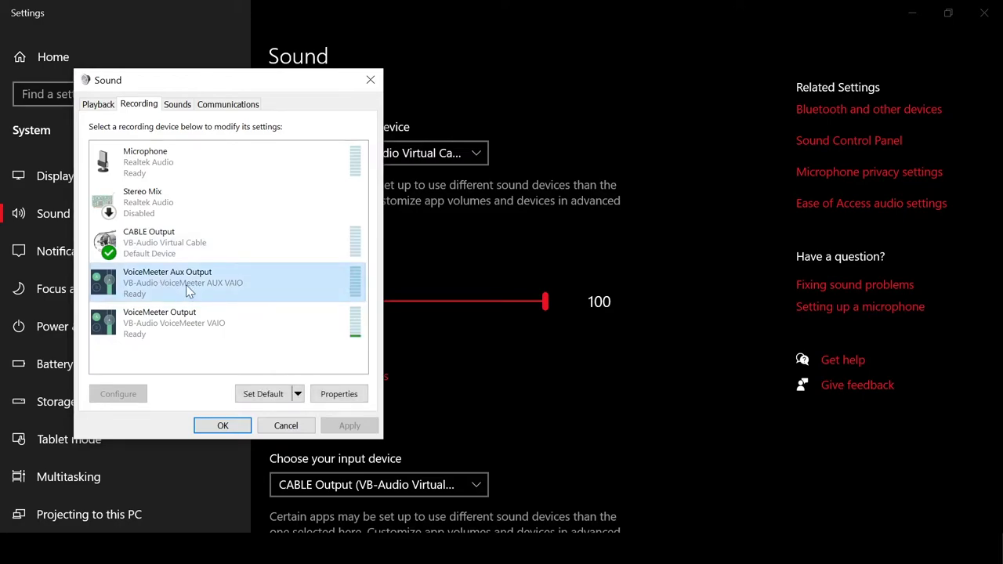
left_click(265, 394)
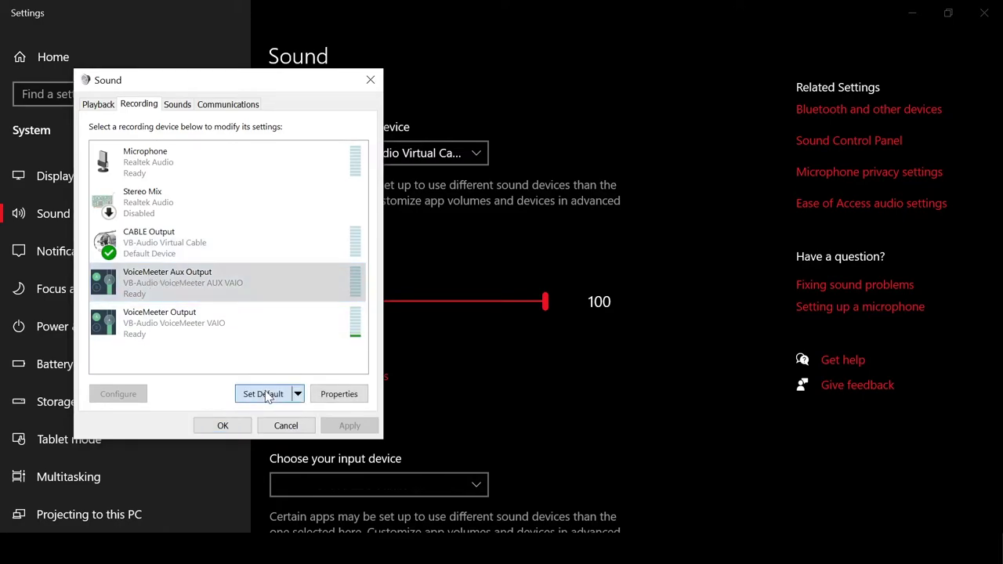
left_click(222, 425)
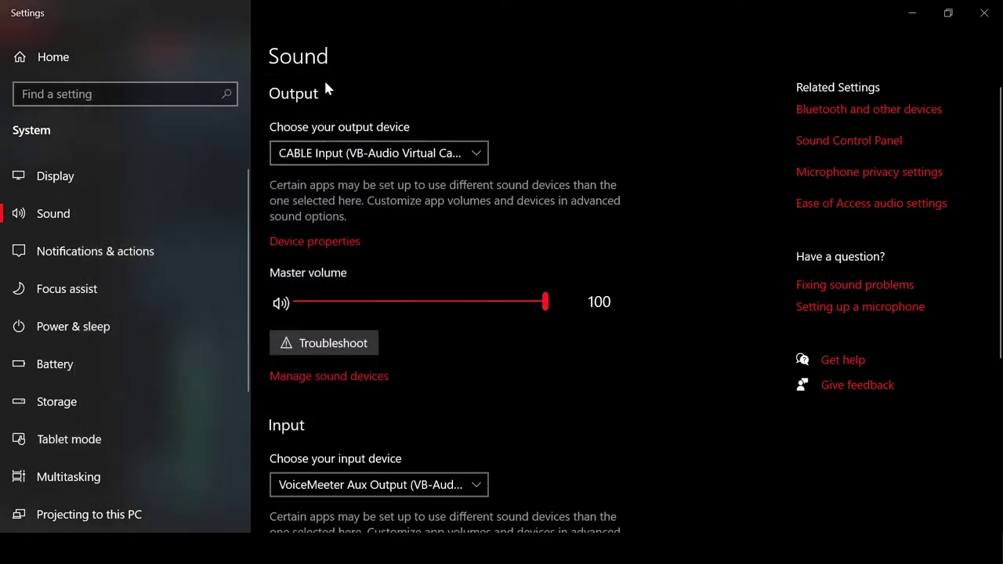
- In Settings, choose CABLE Input for output and VoiceMeeter Aux Output for input
left_click(355, 156)
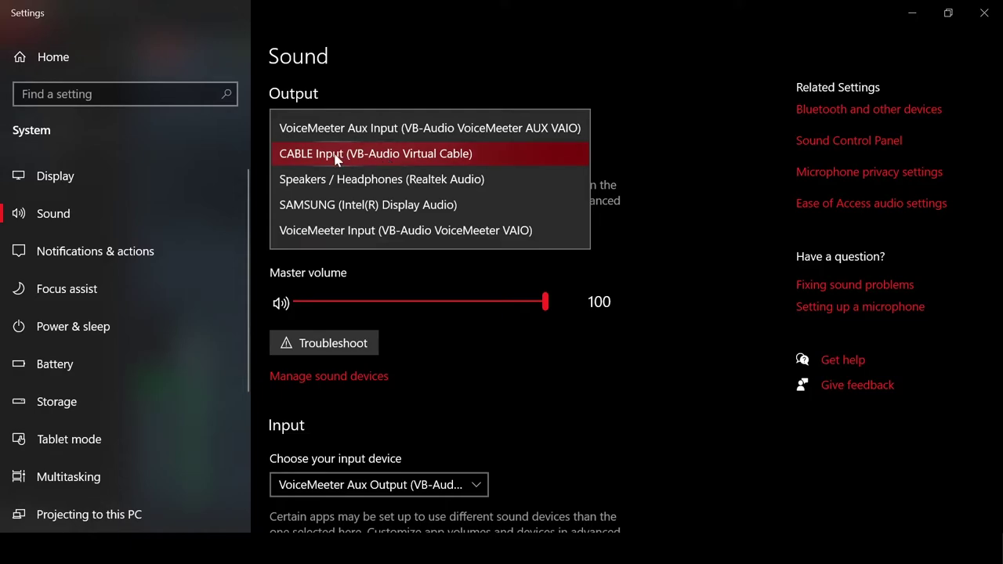
left_click(337, 157)
scroll(548, 169, "down", 4)
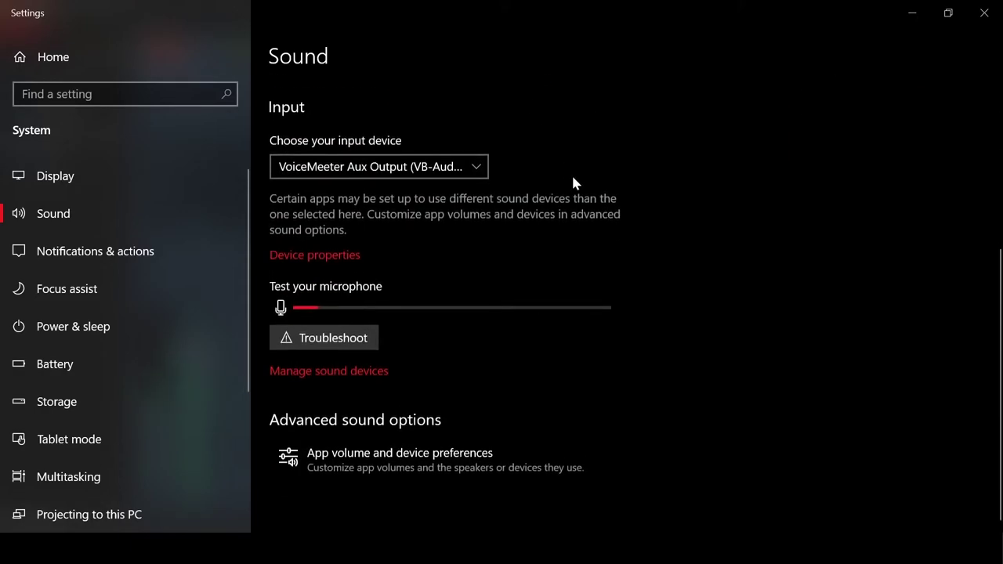
left_click(439, 167)
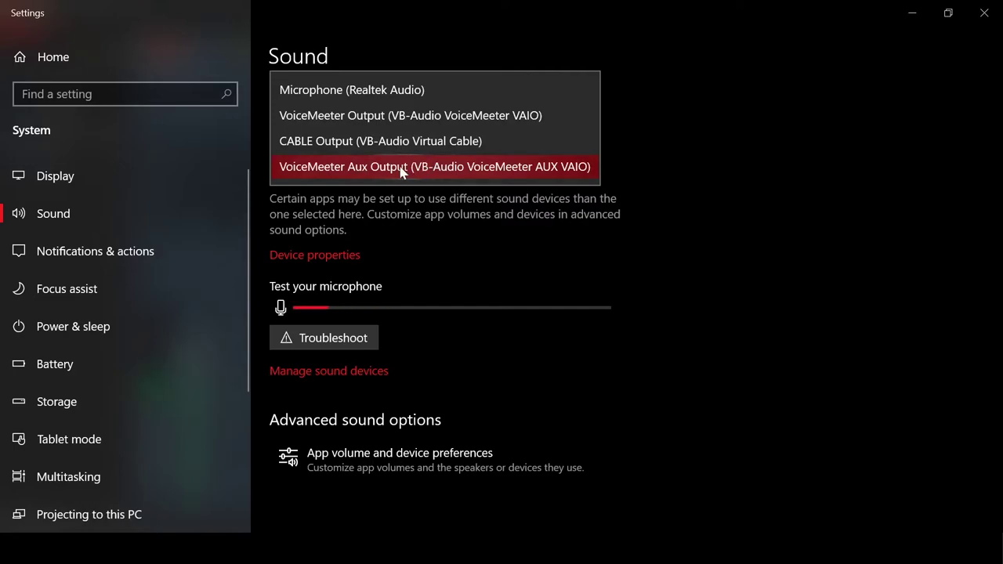
left_click(401, 173)
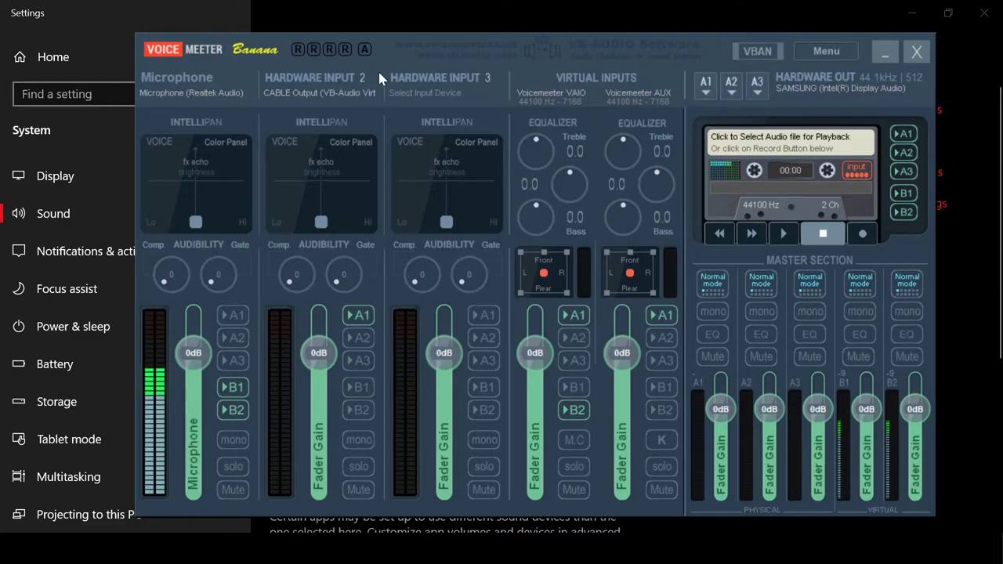
- Assign WDM: CABLE Output to Hardware Input 2 and keep CABLE Input as Windows output
left_click(338, 81)
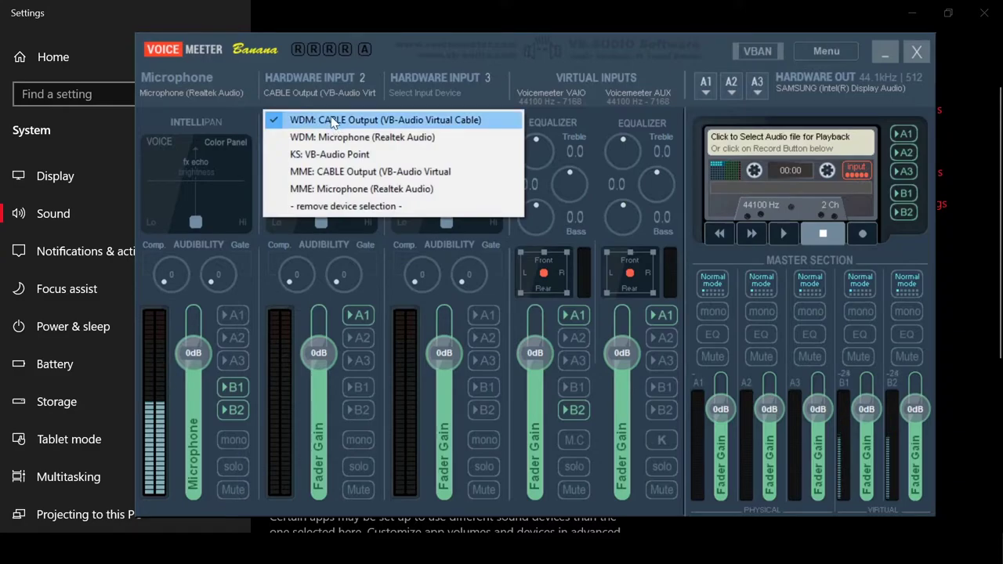
left_click(333, 121)
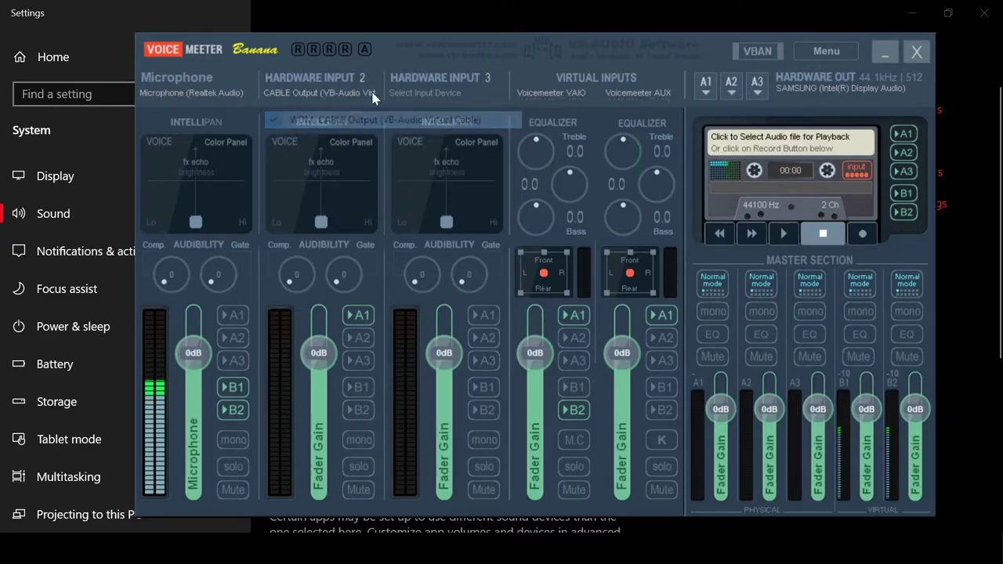
left_click(433, 6)
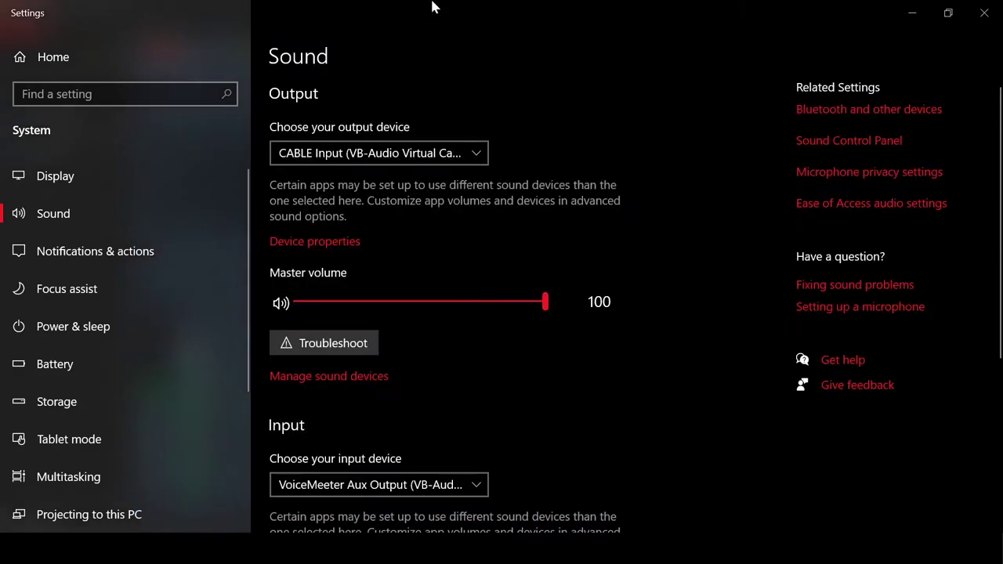
left_click(319, 157)
left_click(506, 86)
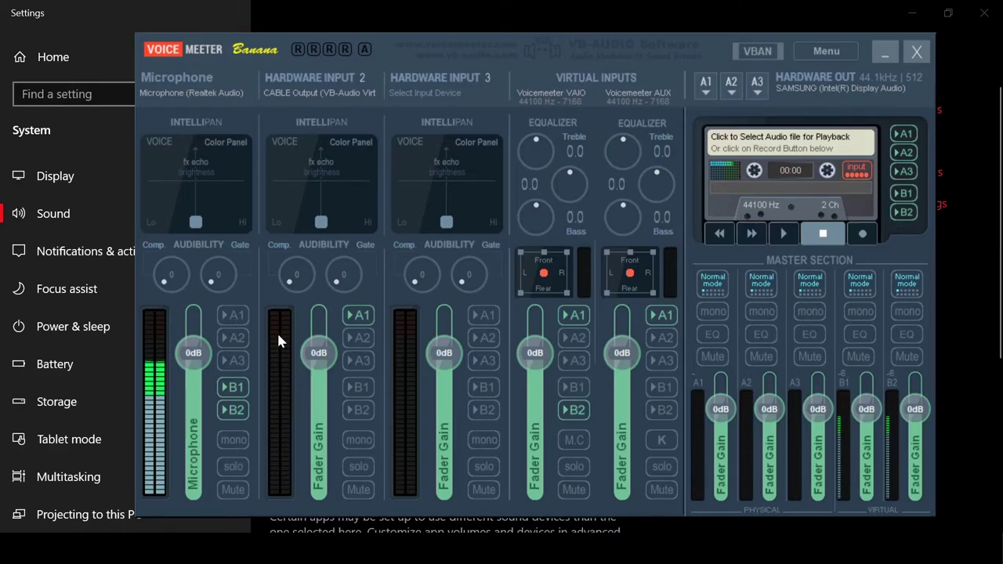
- Send Hardware Input 2 to A1, test with the YouTube music video, then turn A1 off and pause
left_click(357, 316)
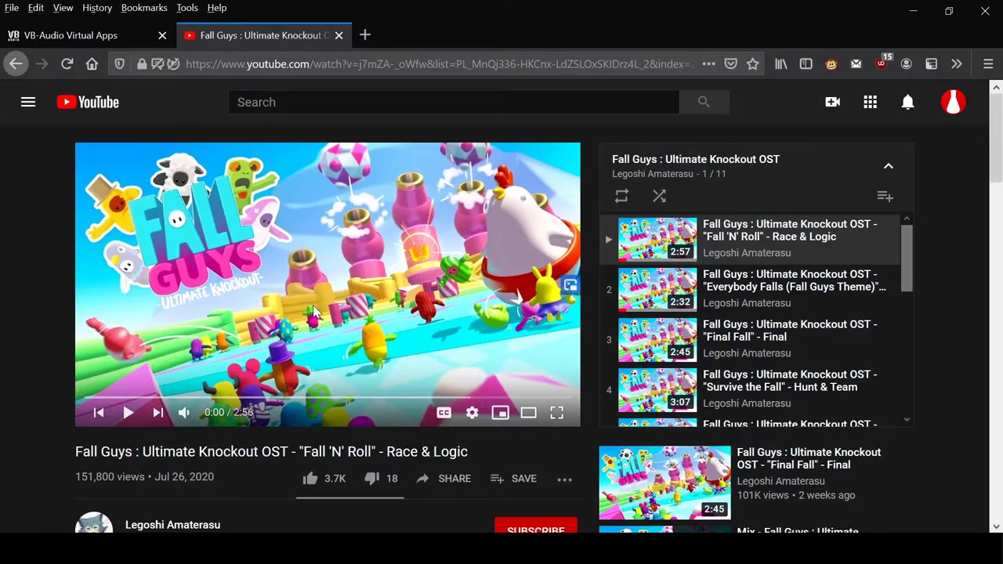
left_click(313, 312)
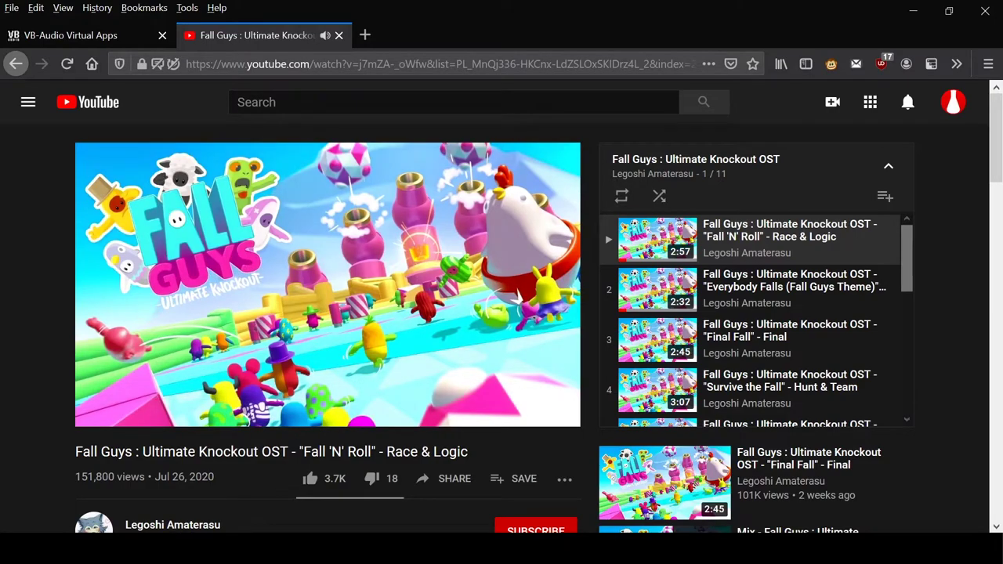
key("alt+Tab")
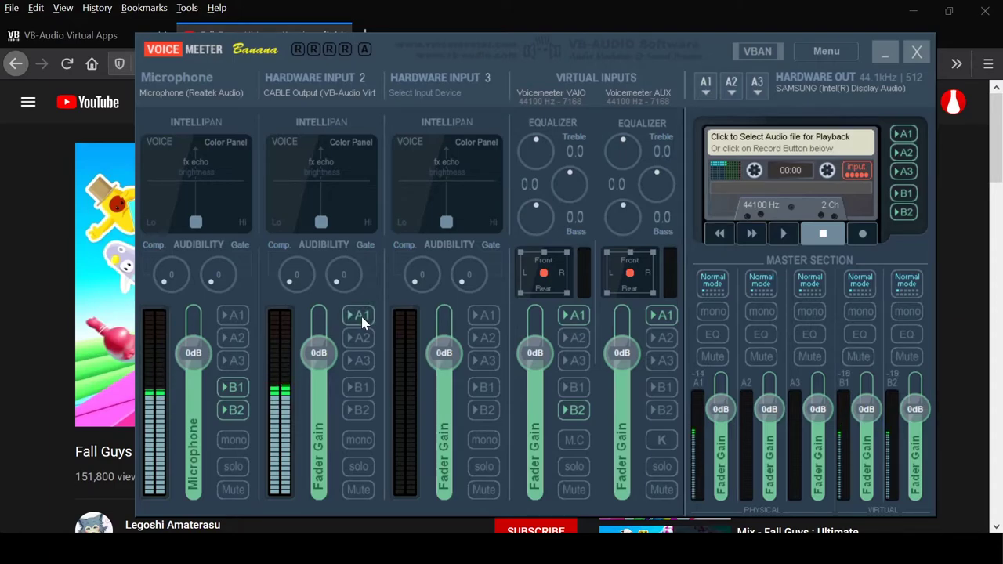
left_click(362, 321)
left_click(36, 291)
left_click(138, 287)
key("alt+Tab")
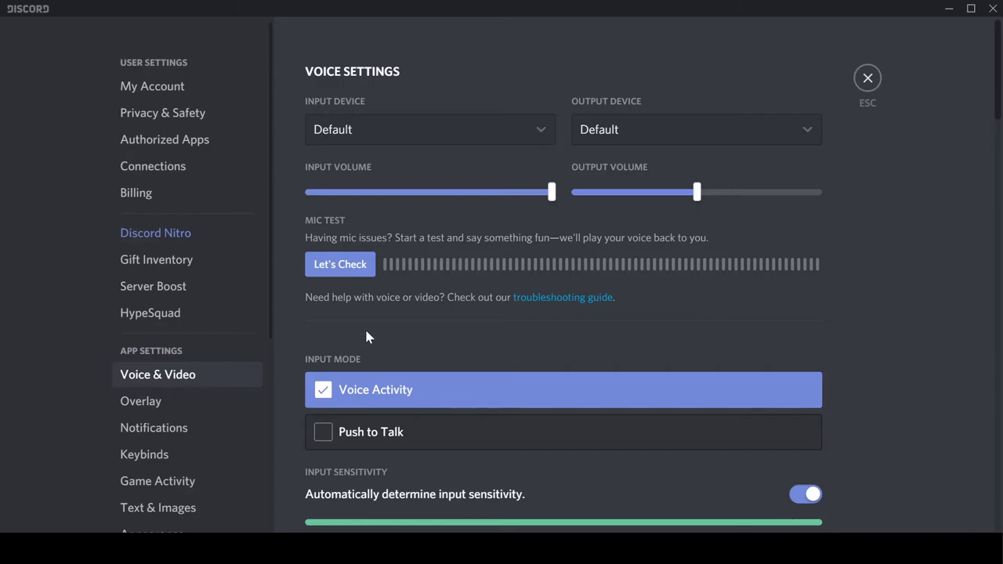
- In Discord Voice & Video, pick VoiceMeeter Aux Output as input and VoiceMeeter Aux Input as output
left_click(388, 137)
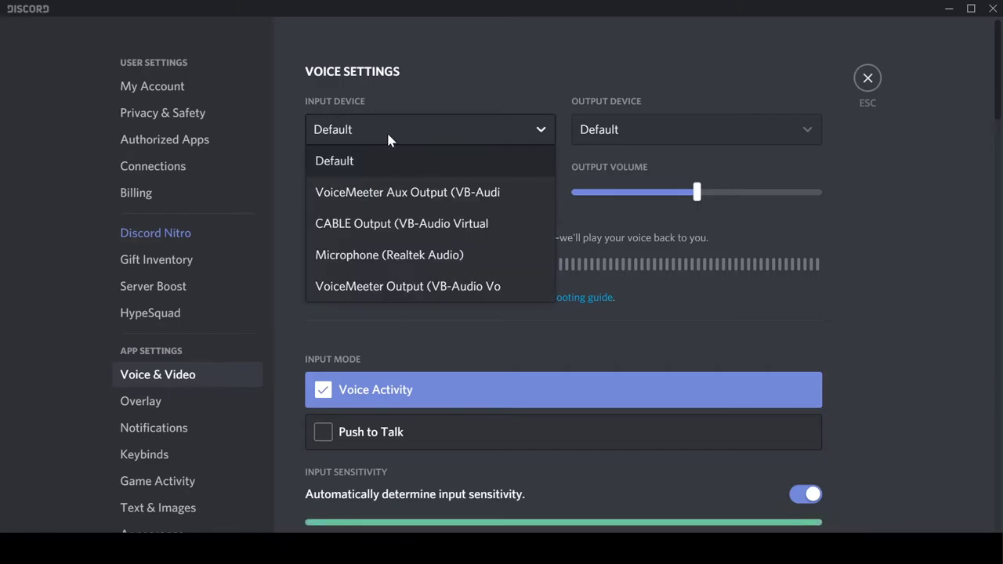
left_click(399, 203)
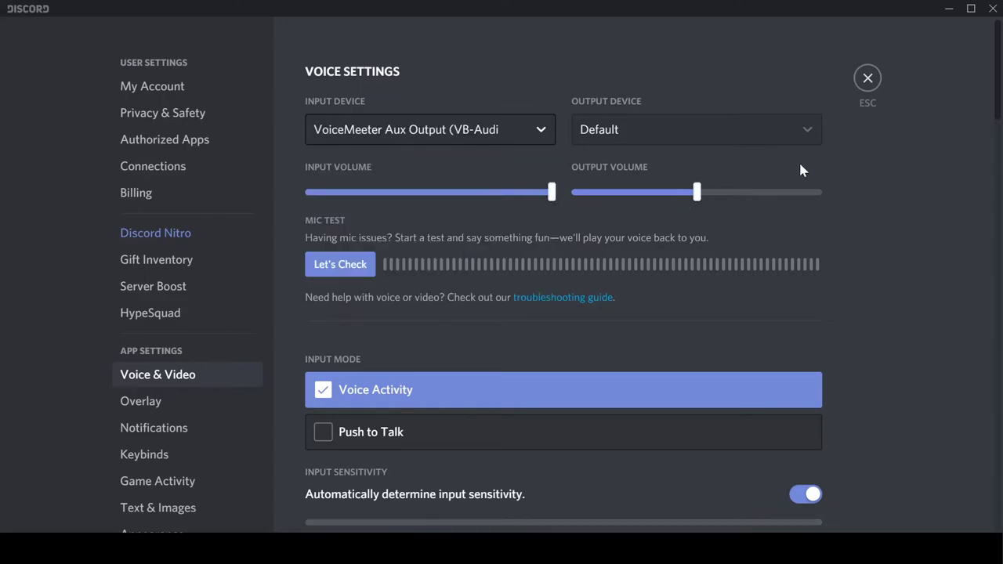
left_click(711, 132)
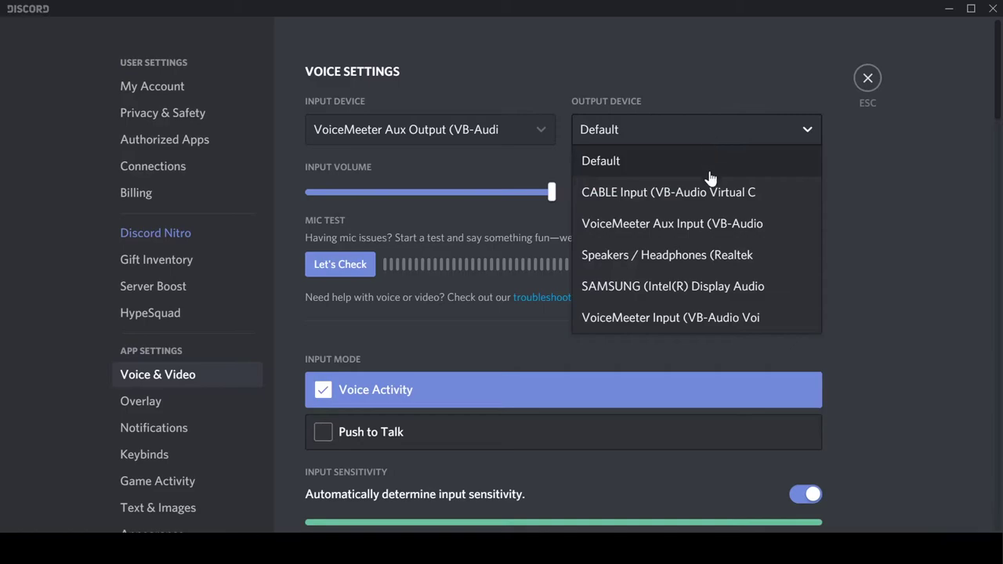
left_click(705, 227)
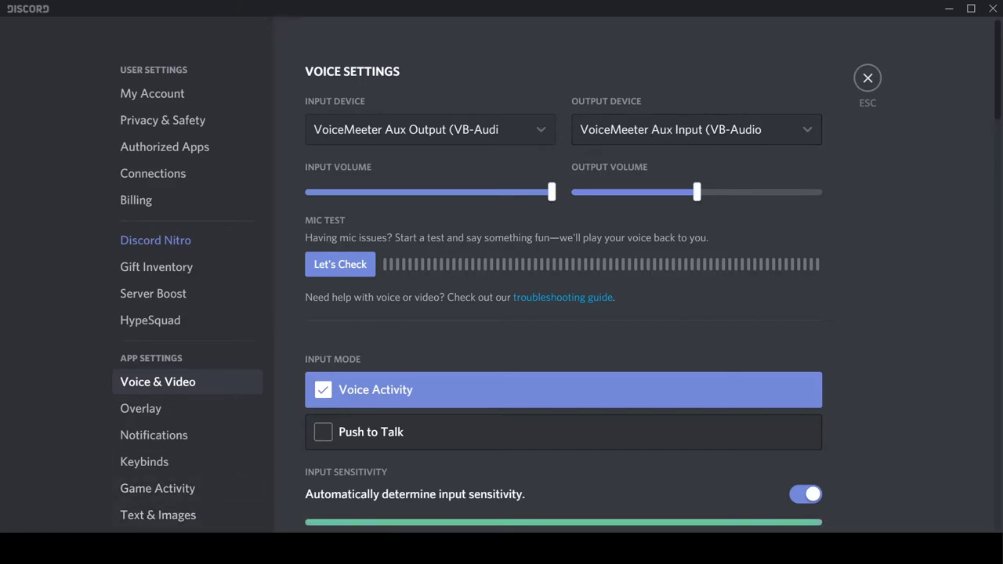
key("alt+Tab")
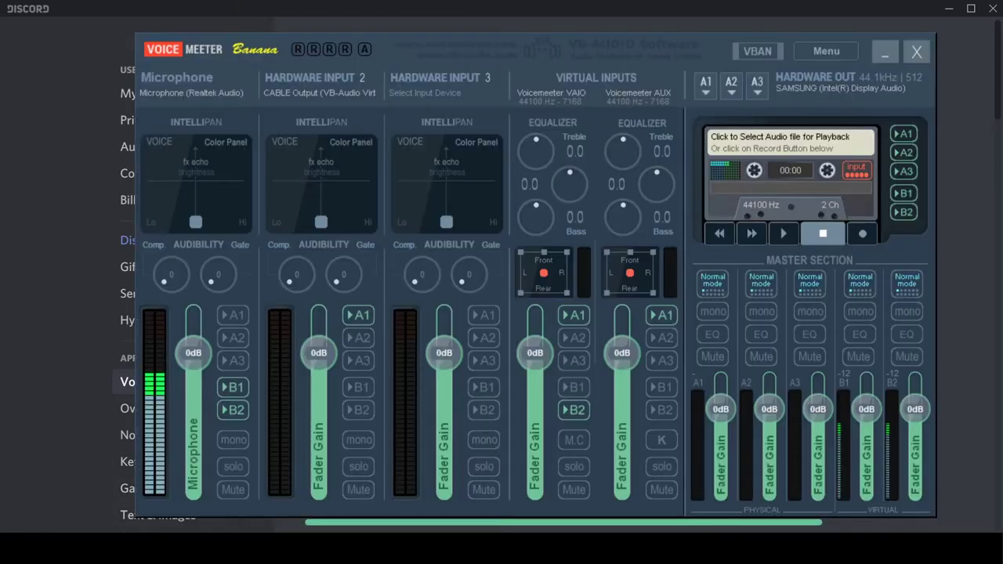
- Route the Voicemeeter AUX input to A1, test it off and on, then return to Discord
left_click(661, 315)
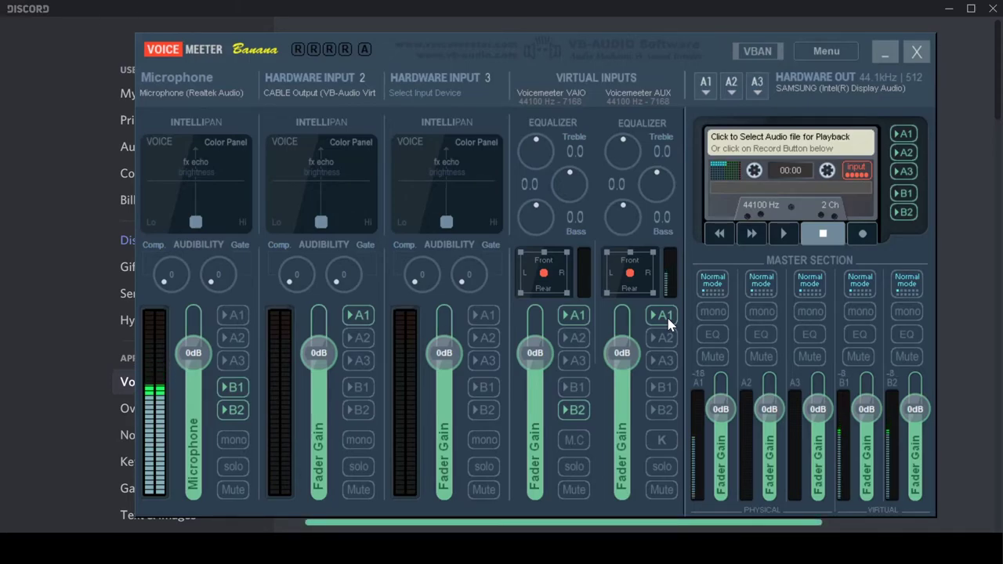
left_click(663, 316)
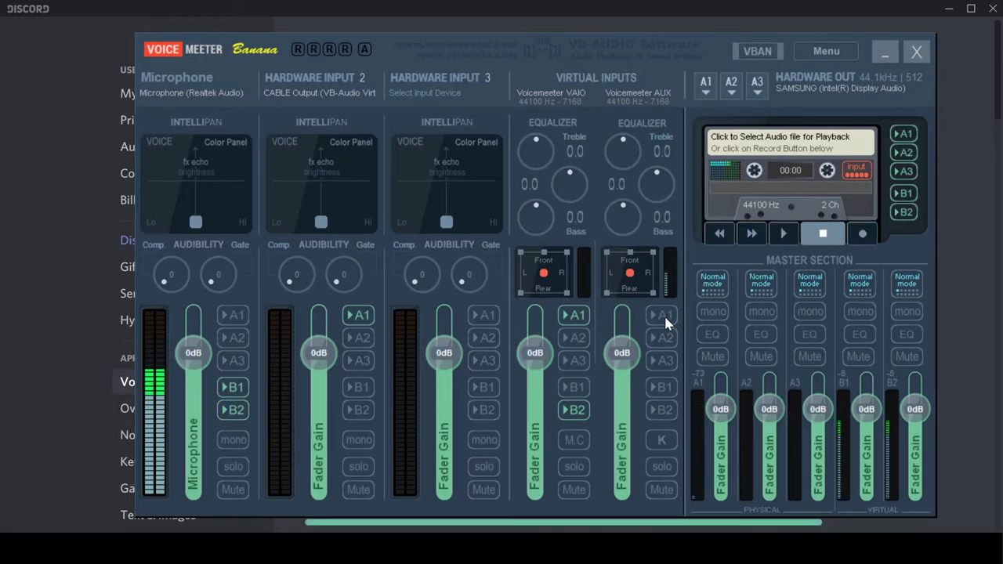
left_click(662, 315)
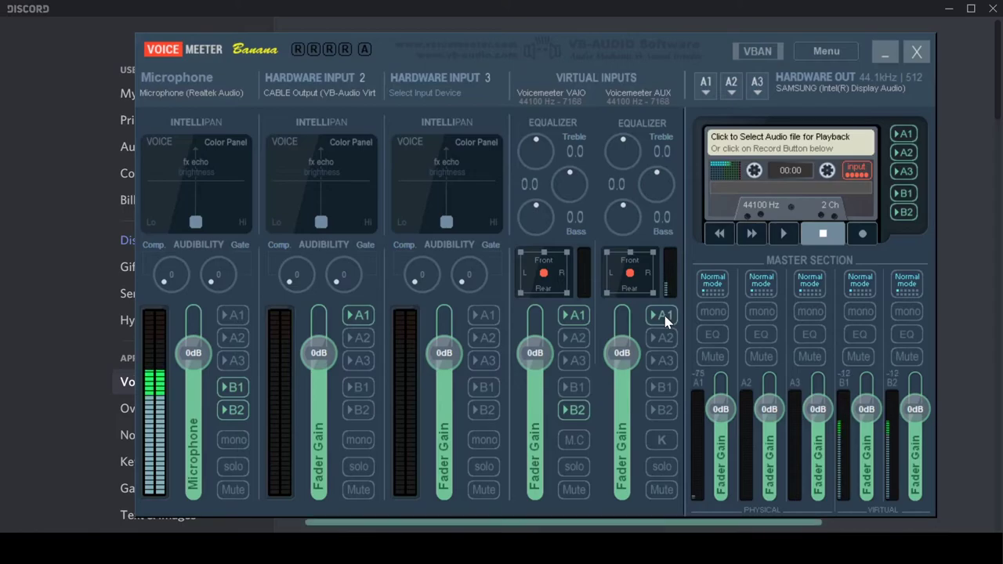
left_click(955, 305)
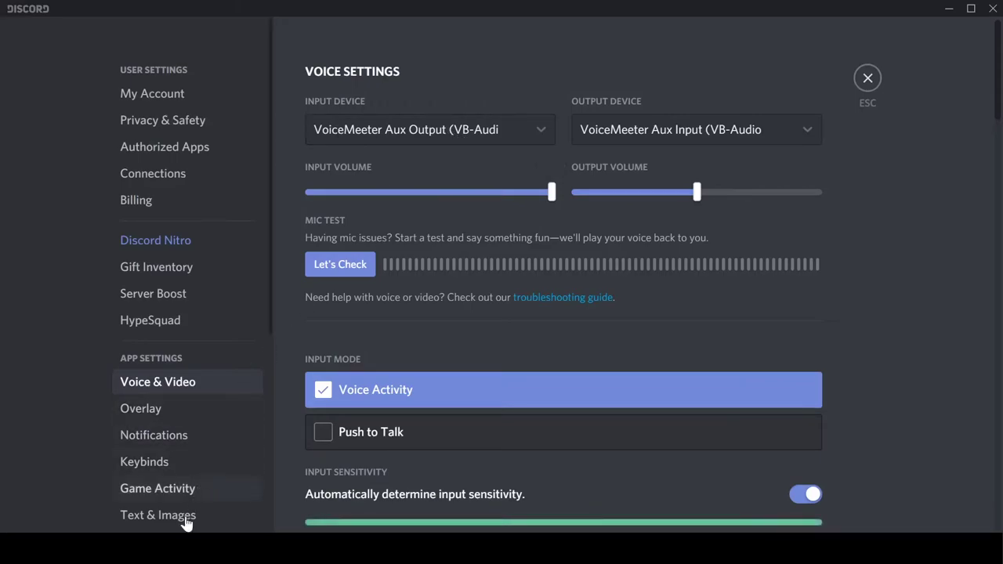
- In Voicemeeter, toggle the Microphone strip's B1 off and on twice, and enable B2
key("alt+Tab")
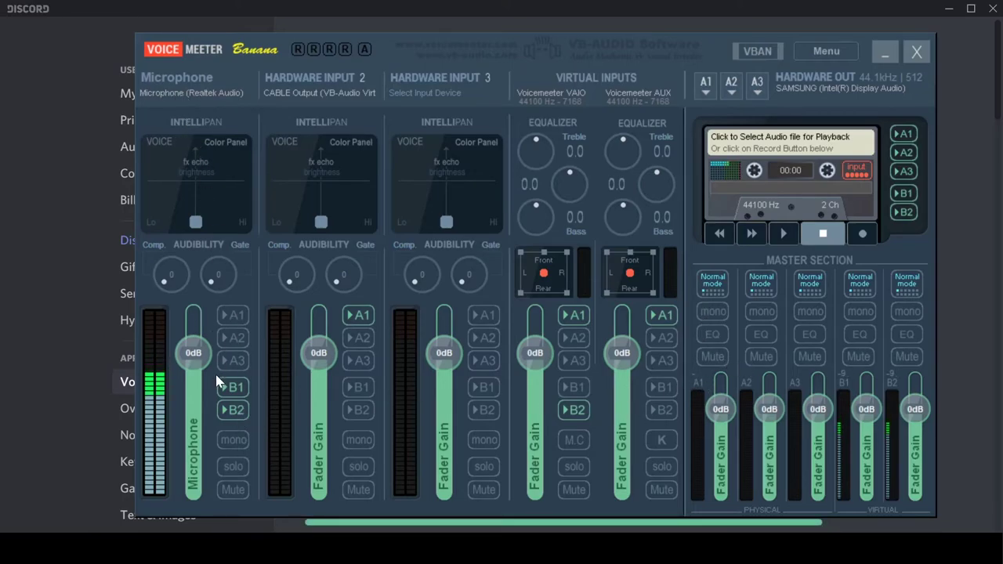
left_click(231, 387)
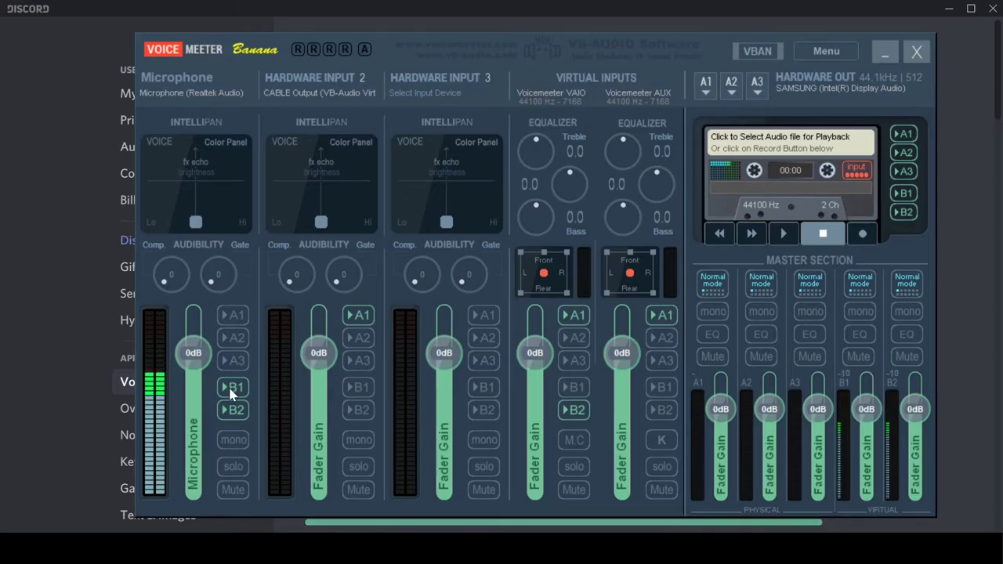
left_click(232, 388)
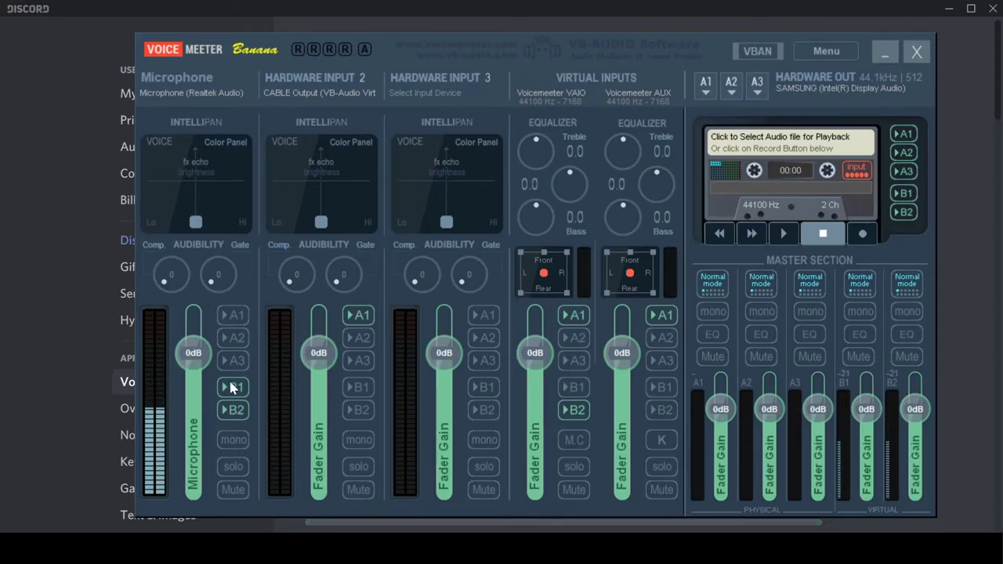
left_click(234, 410)
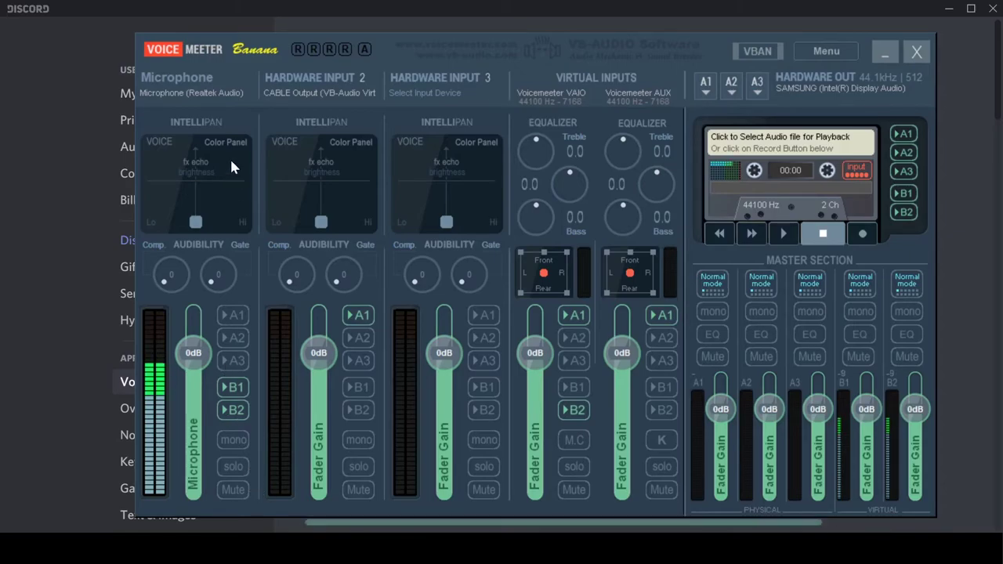
left_click(232, 389)
left_click(235, 388)
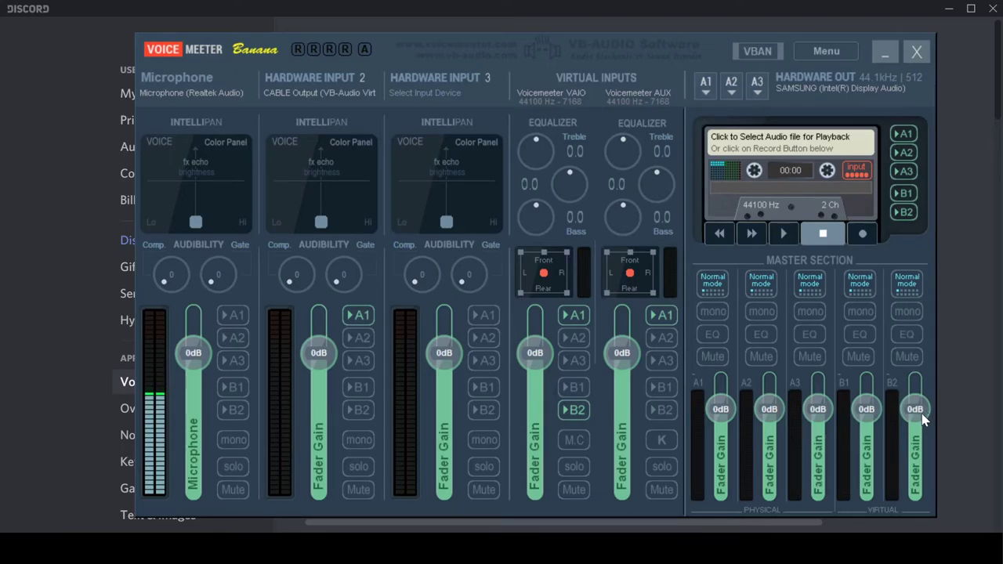
- Send the microphone to bus B2 and bring Discord's voice settings back in front
left_click(226, 416)
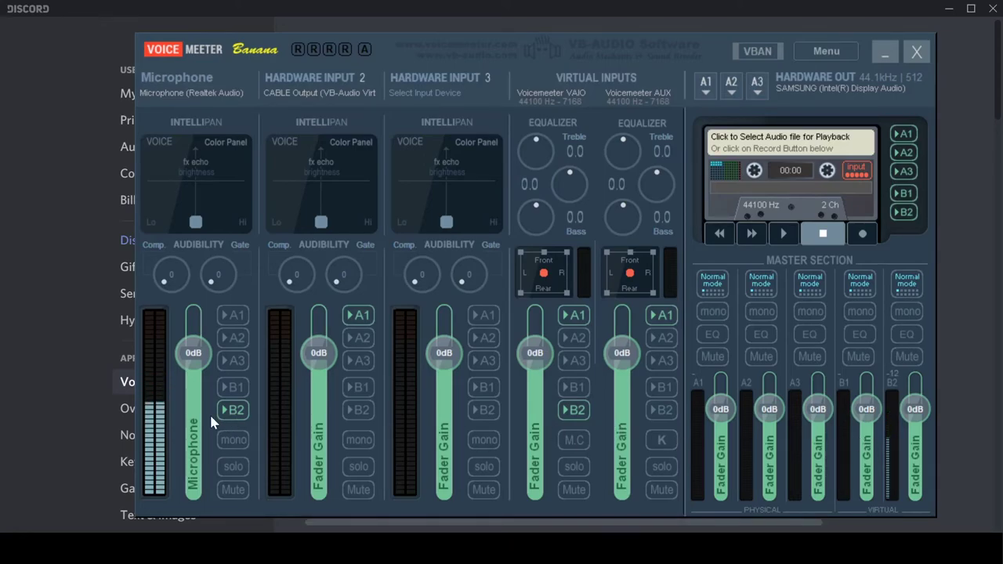
left_click(548, 4)
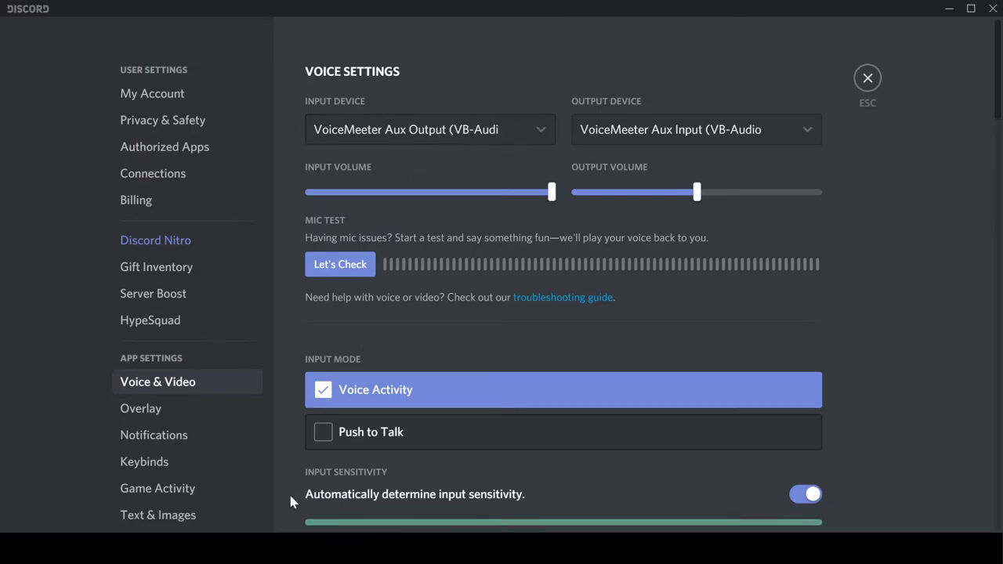
key("alt+Tab")
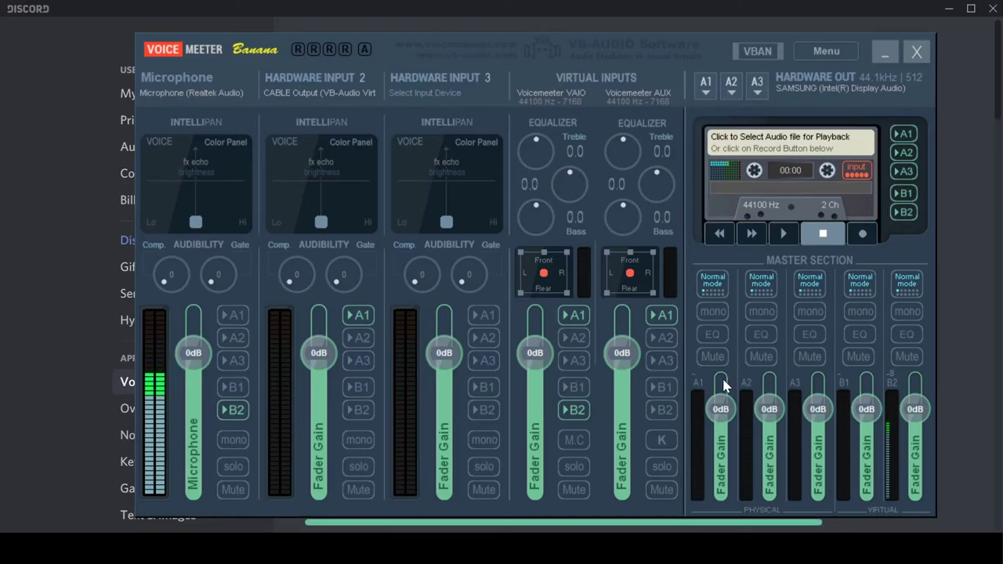
mouse_move(723, 409)
left_mouse_down()
mouse_move(727, 429)
mouse_move(721, 409)
left_mouse_up()
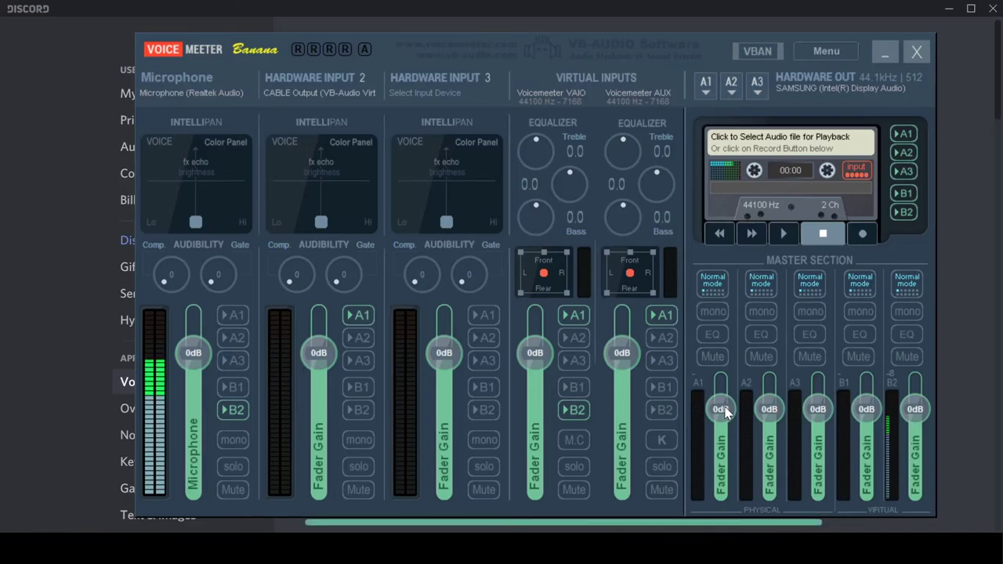
left_click_drag(725, 414, 722, 429)
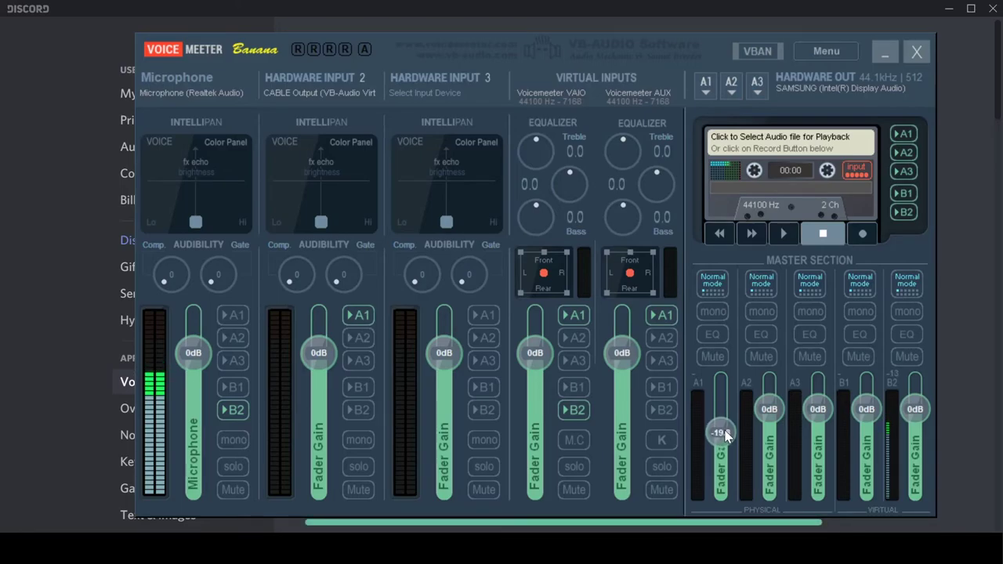
double_click(723, 427)
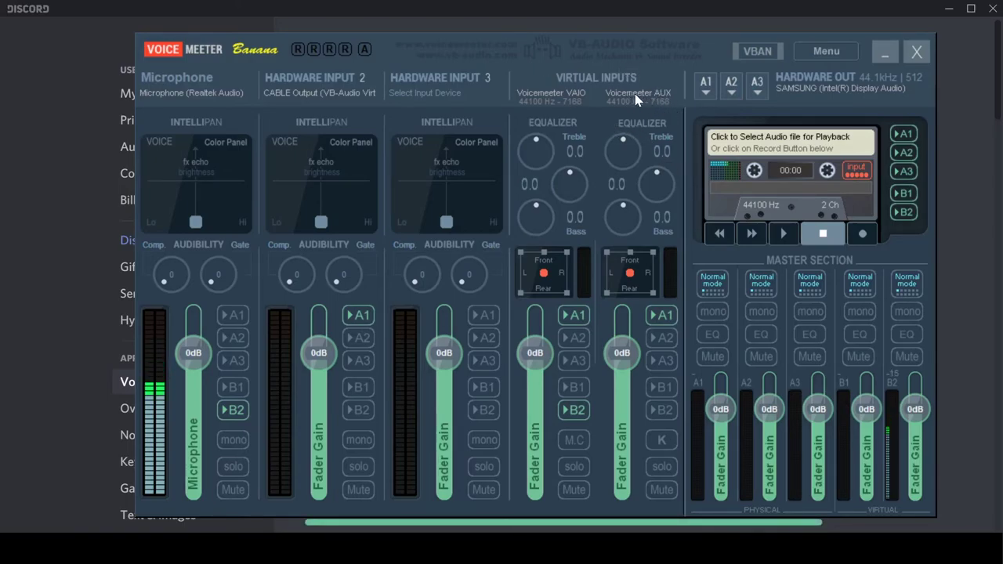
left_click(641, 17)
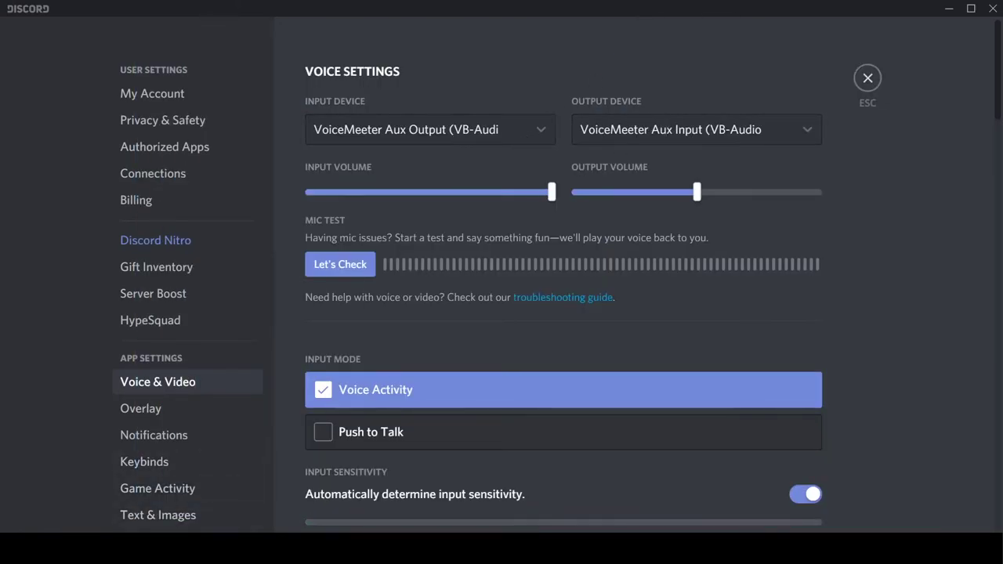
key("alt+Tab")
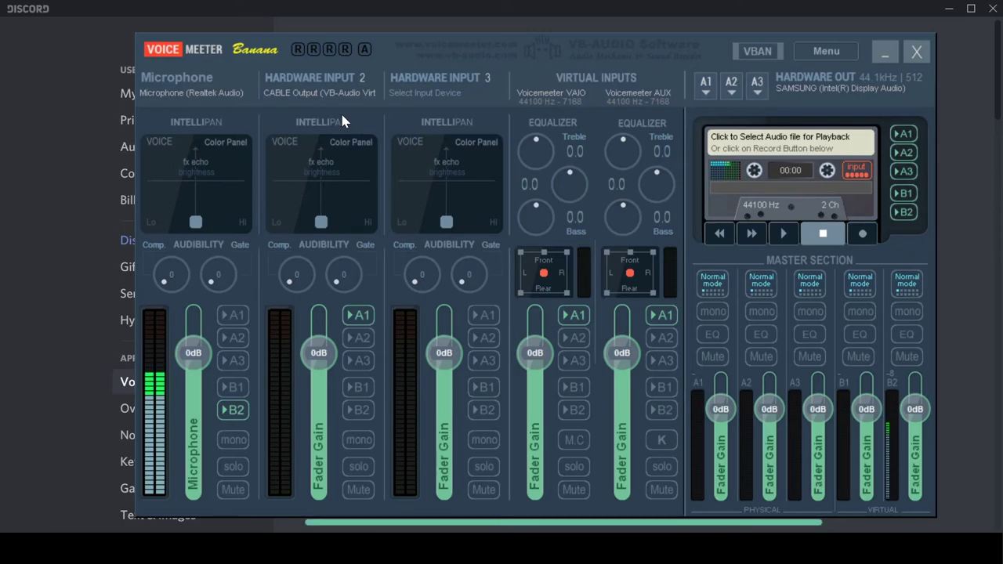
- Send Hardware Input 2 to bus B2, check Discord, and return to Voicemeeter
left_click(356, 417)
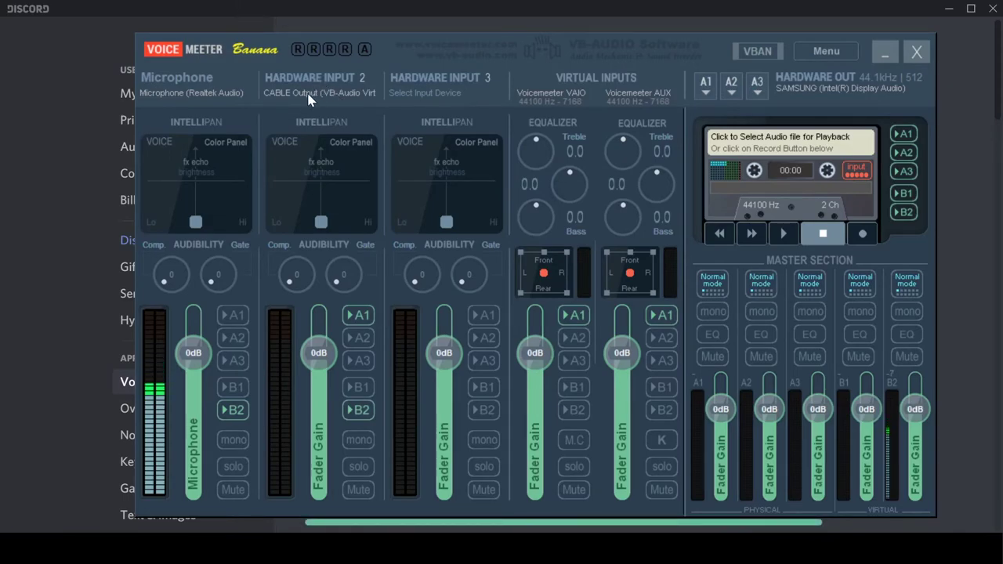
left_click(473, 3)
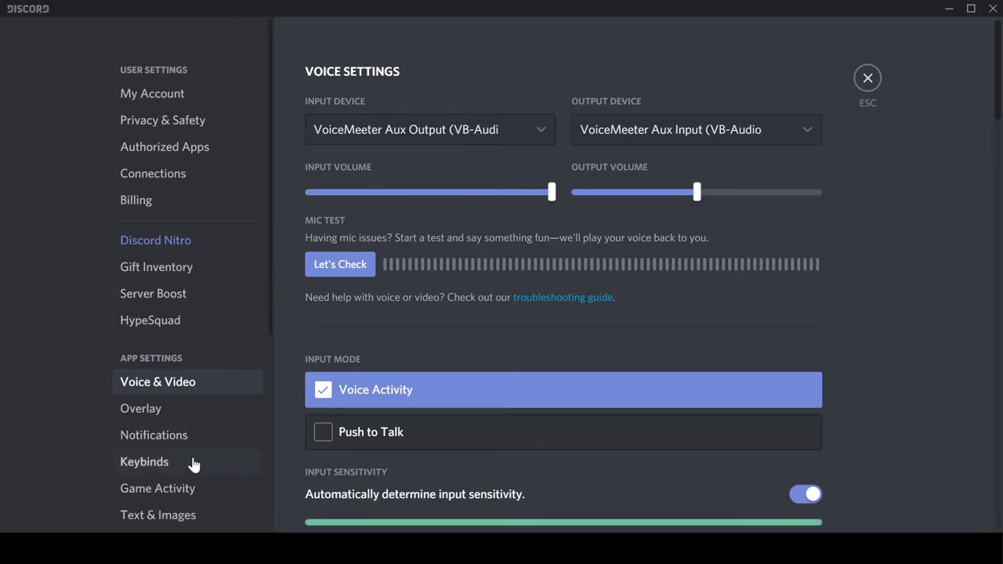
key("alt+Tab")
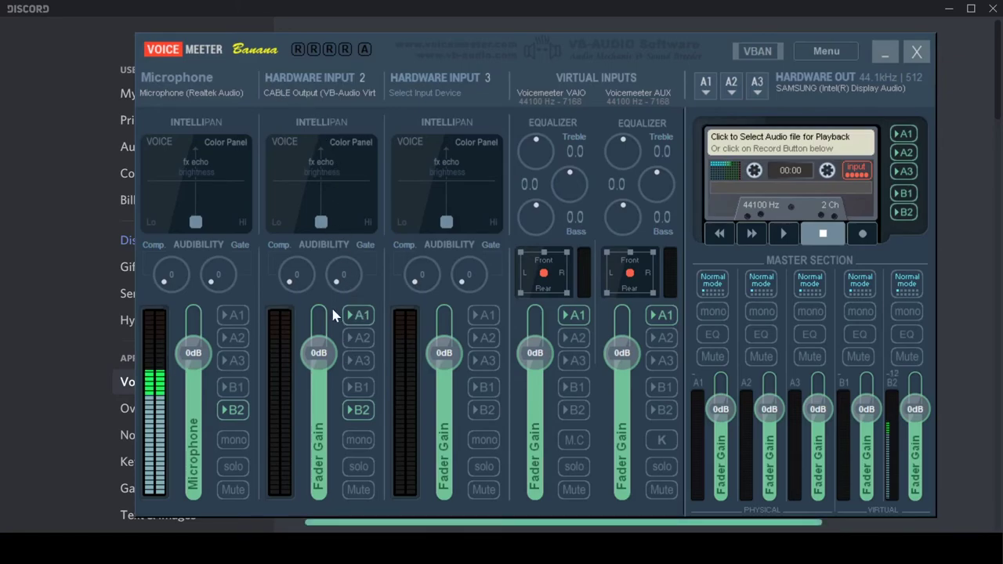
- Turn off B2 on Hardware Input 2 and bring Discord's voice settings forward
left_click(362, 412)
left_click(565, 5)
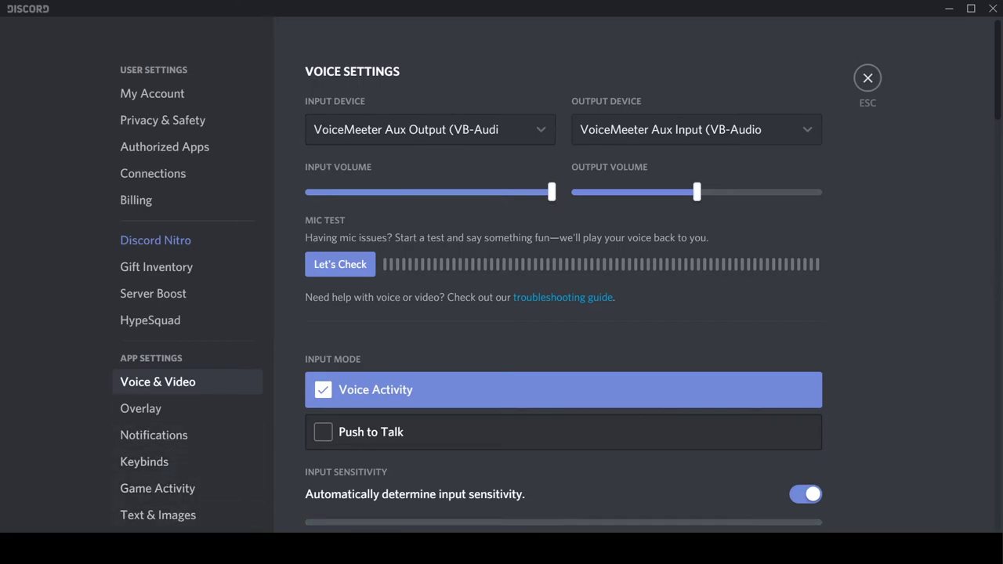
- Switch back to the Voicemeeter mixer on the way to OBS Studio
key("alt+Tab")
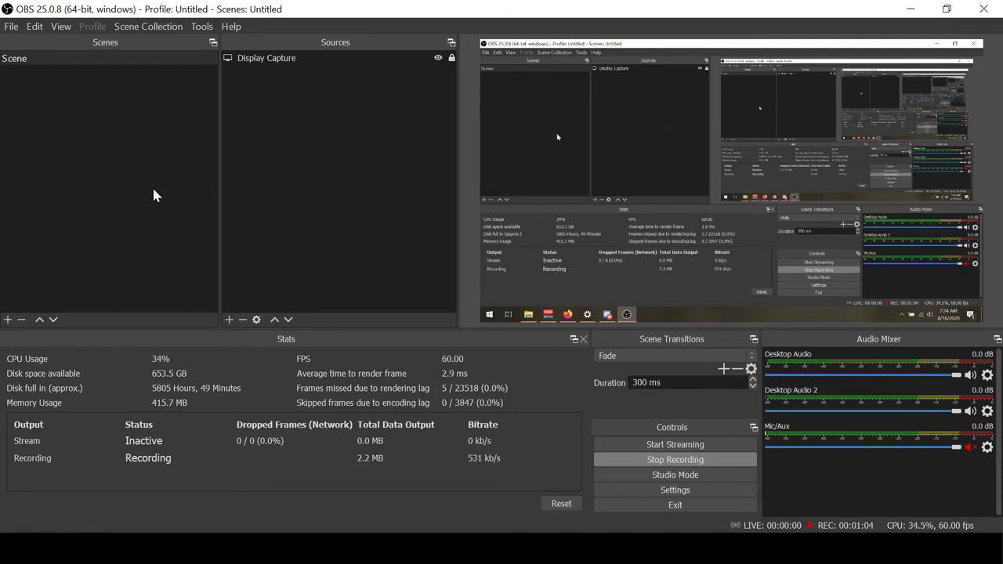
left_click(620, 494)
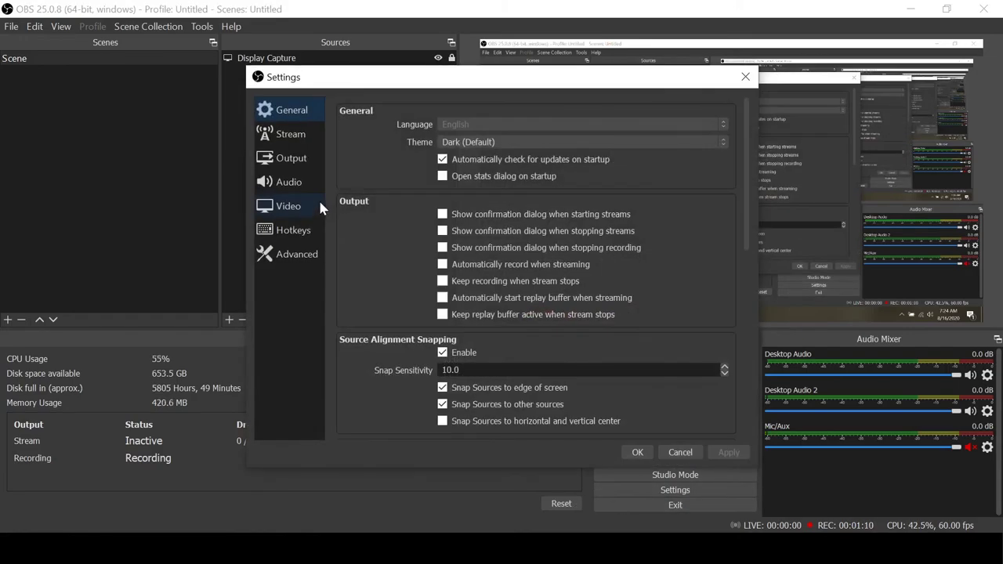
left_click(296, 166)
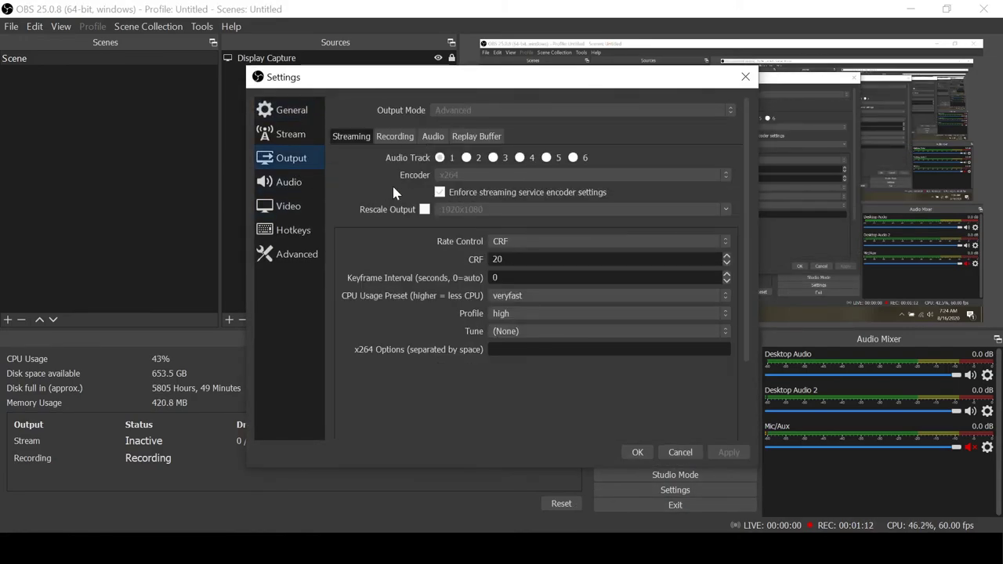
left_click(396, 137)
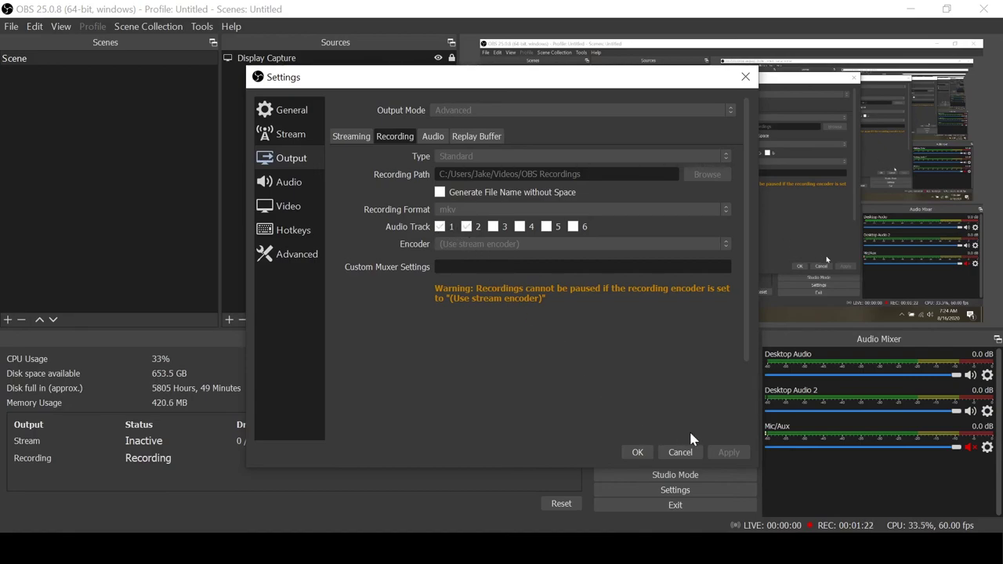
left_click(644, 452)
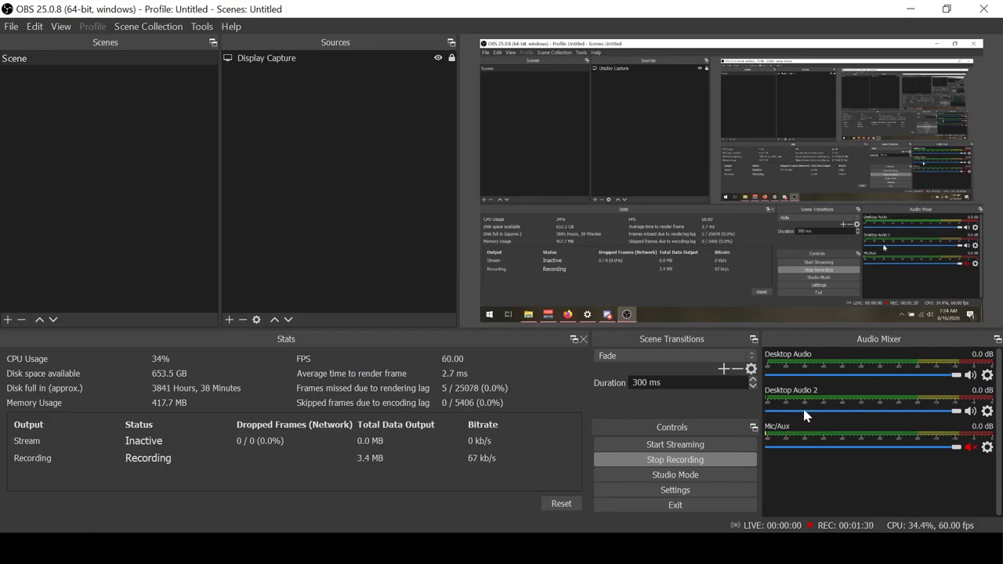
left_click(986, 376)
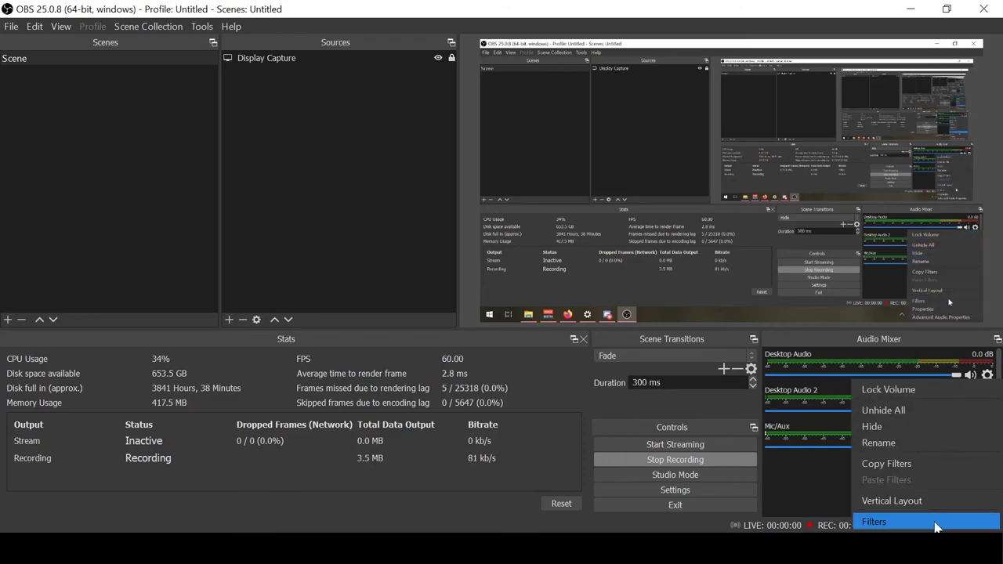
left_click(878, 522)
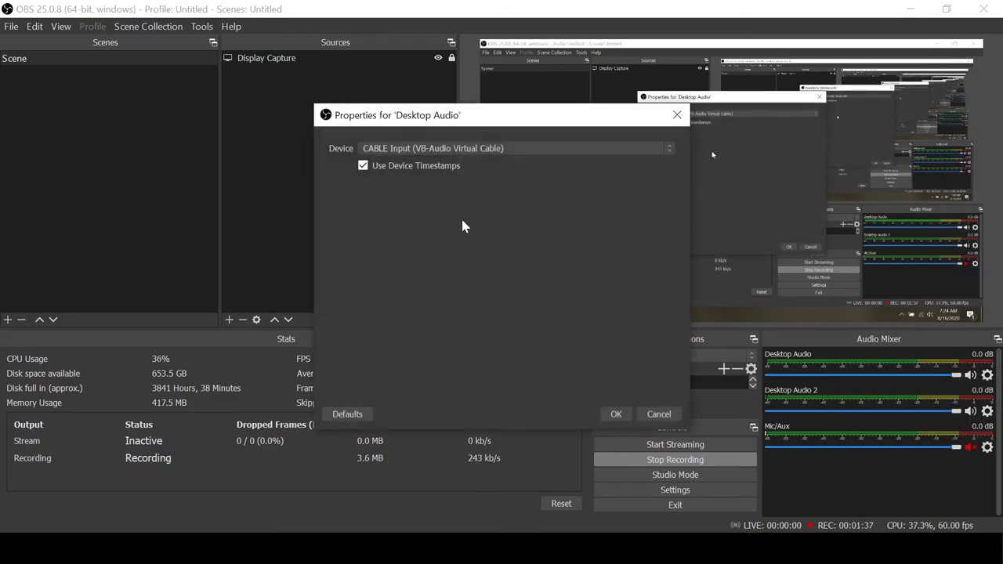
left_click(443, 153)
left_click(442, 153)
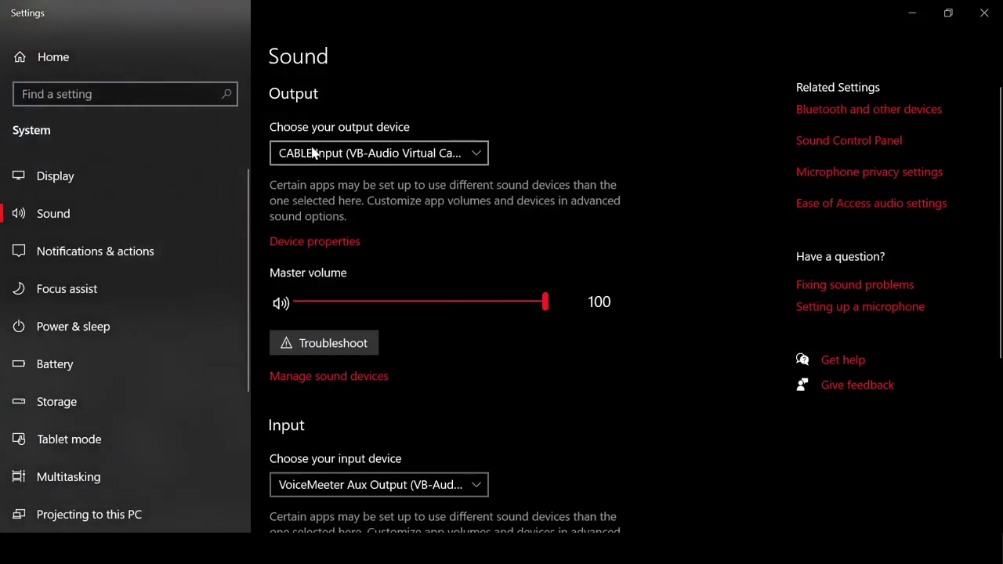
left_click(914, 14)
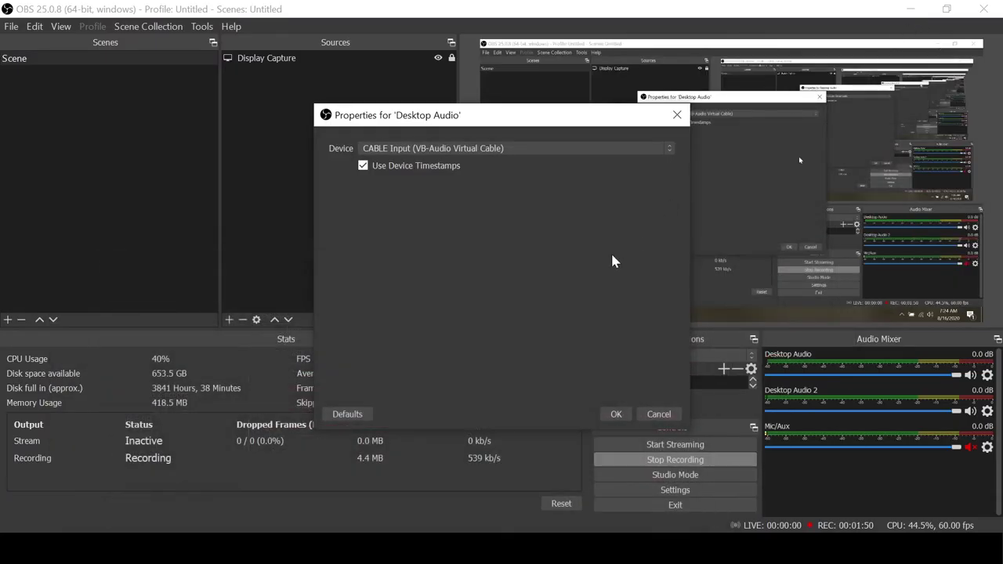
left_click(616, 414)
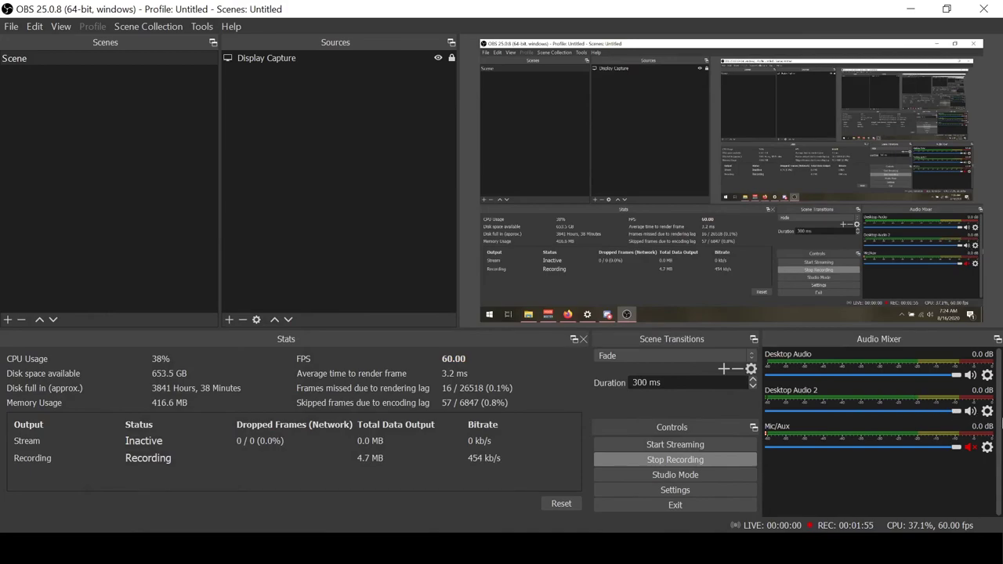
left_click(986, 410)
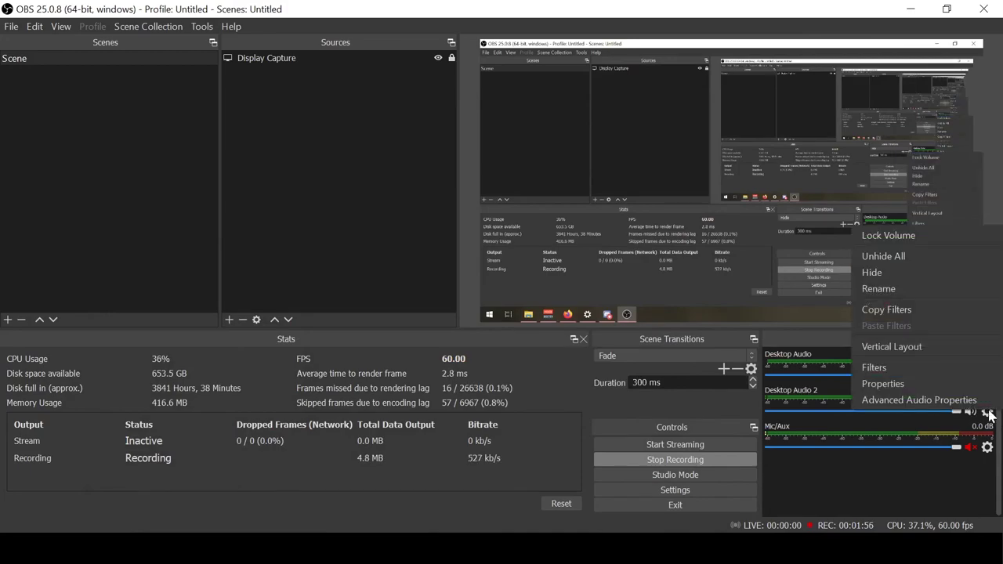
left_click(920, 383)
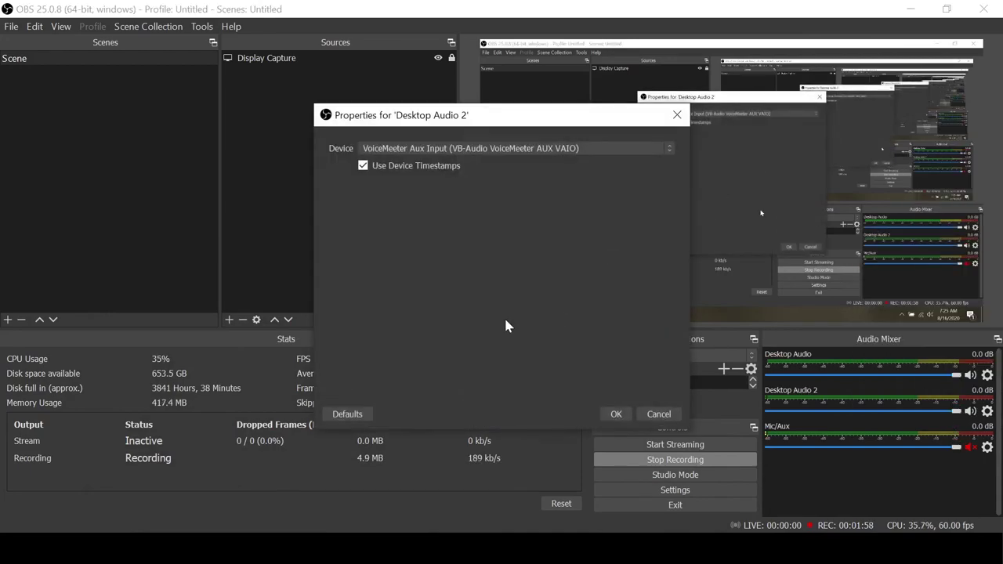
left_click(452, 150)
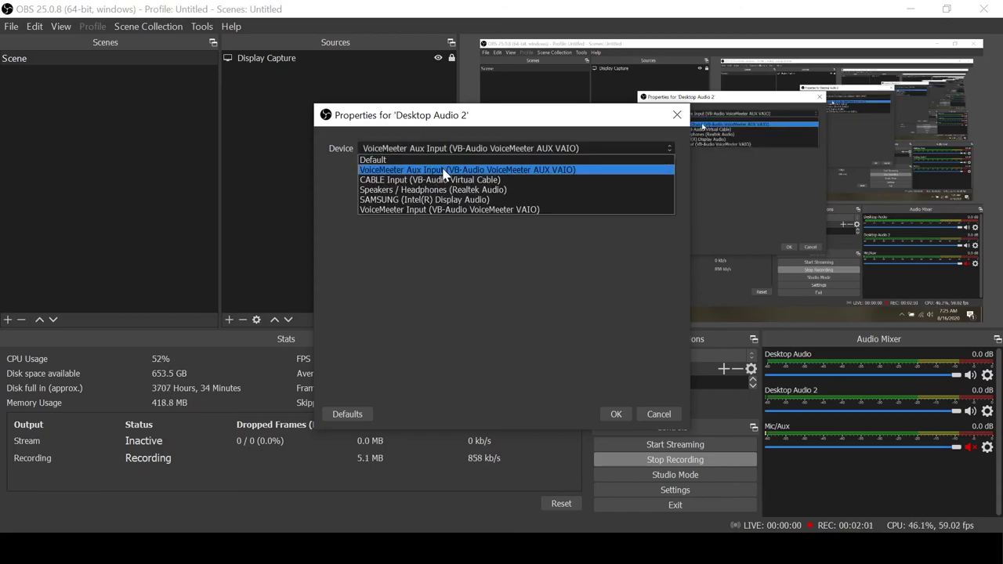
left_click(444, 172)
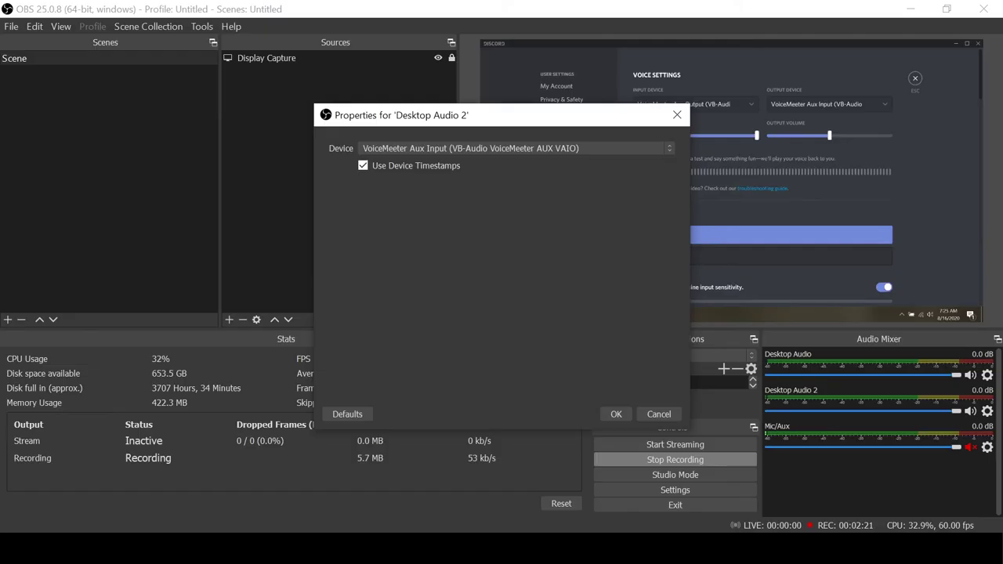
left_click(618, 415)
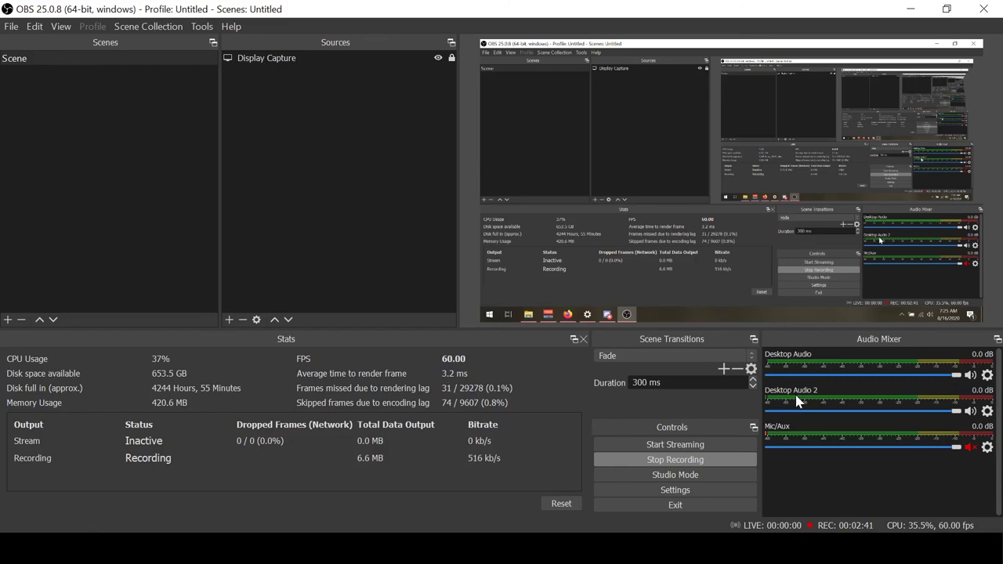
- Rename the Desktop Audio 2 source to 'Discord Audio' and mute it
left_click(969, 413)
left_click(970, 411)
right_click(785, 396)
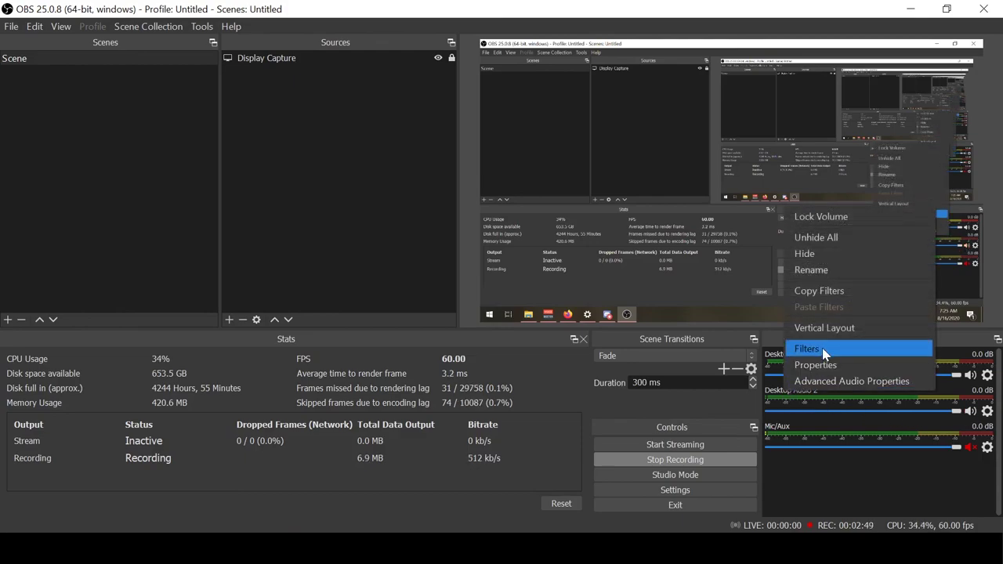
left_click(811, 271)
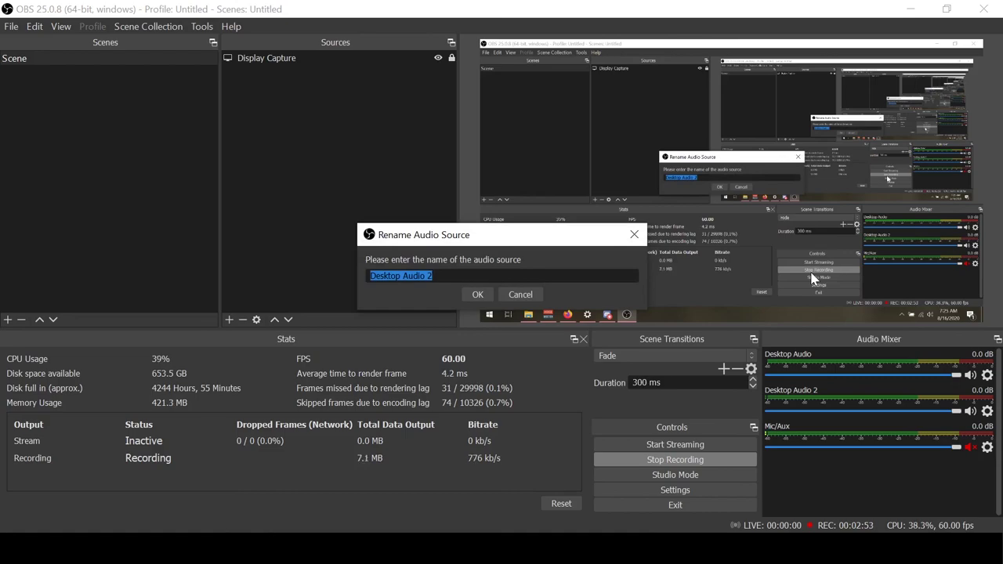
type("Discord")
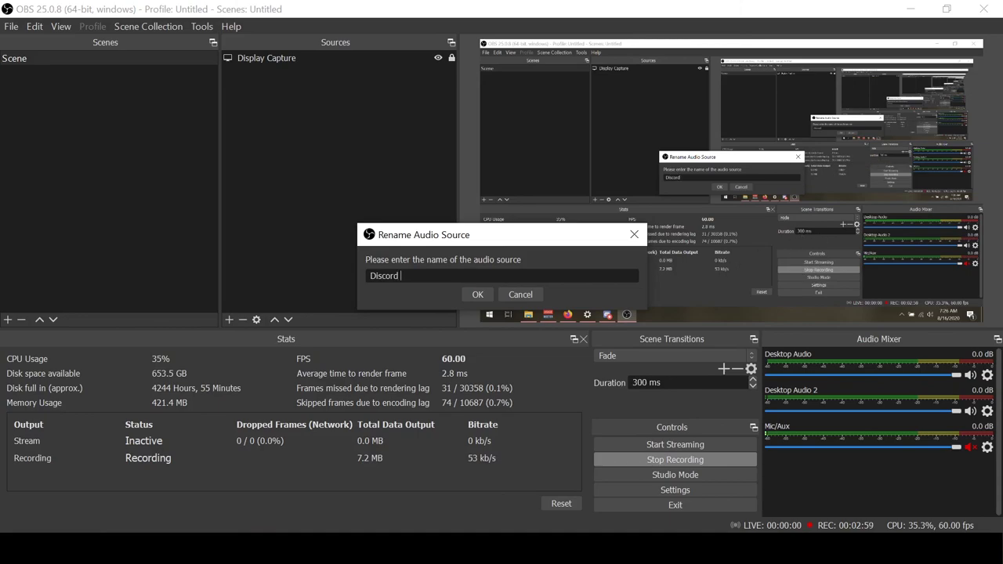
type(" Audio")
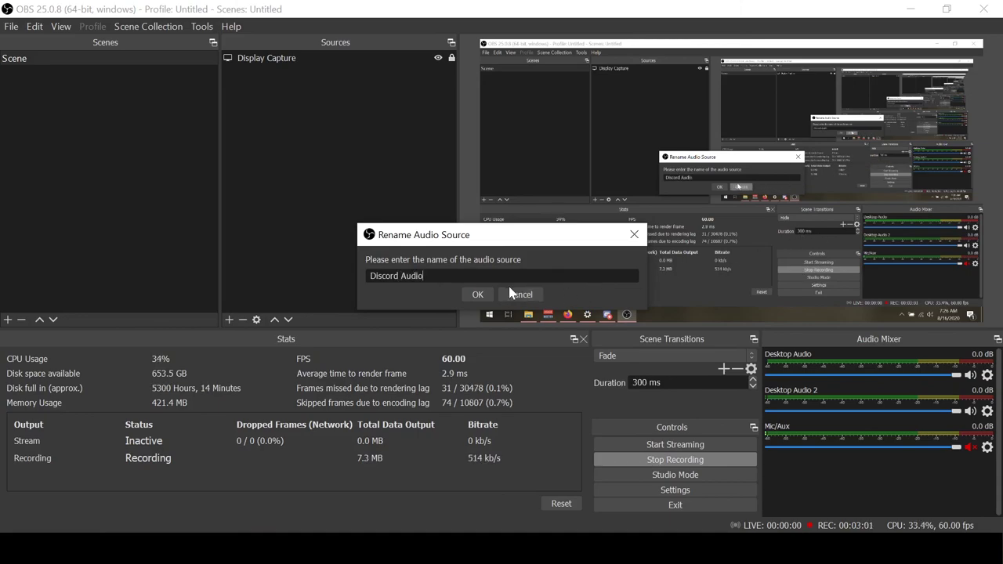
left_click(478, 294)
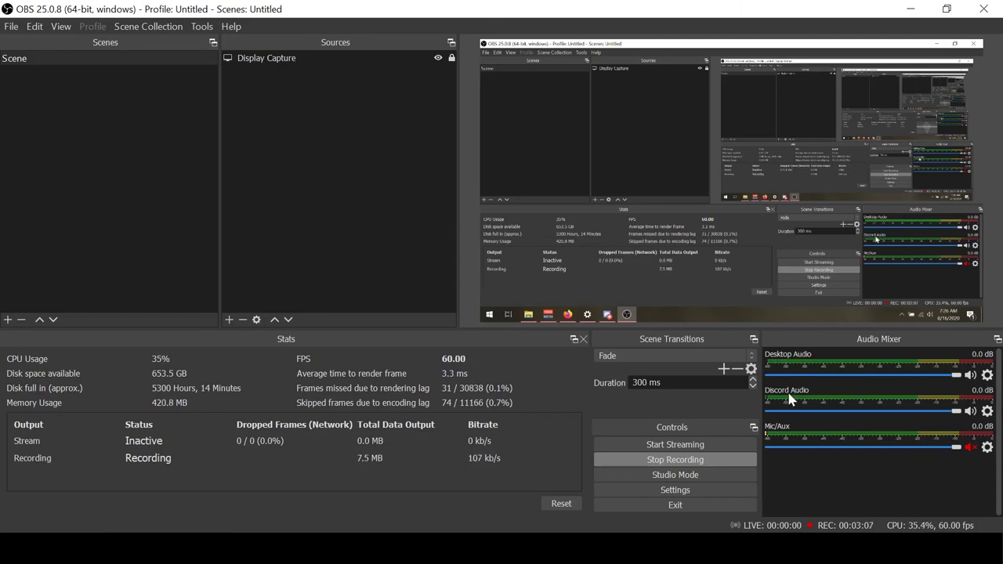
left_click(969, 411)
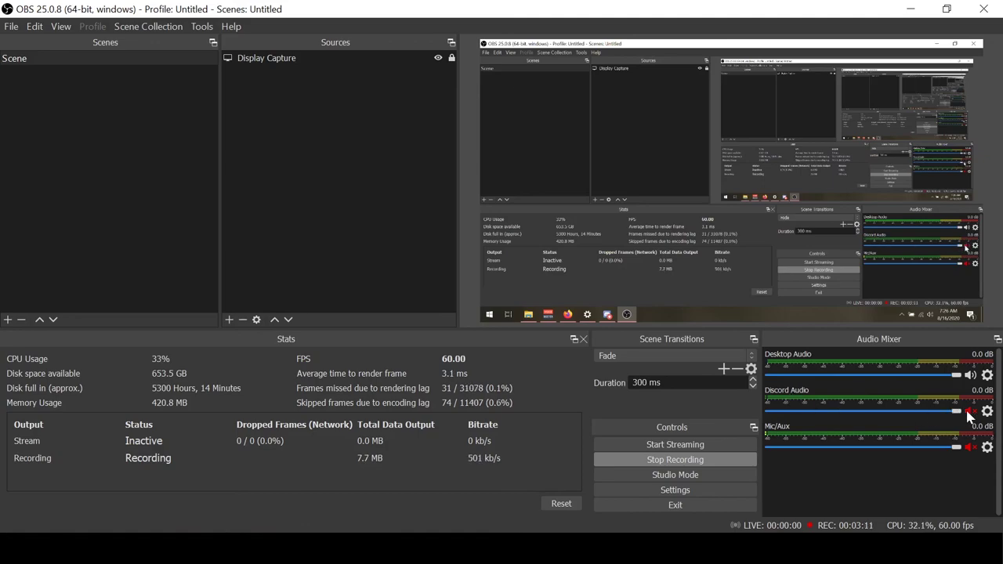